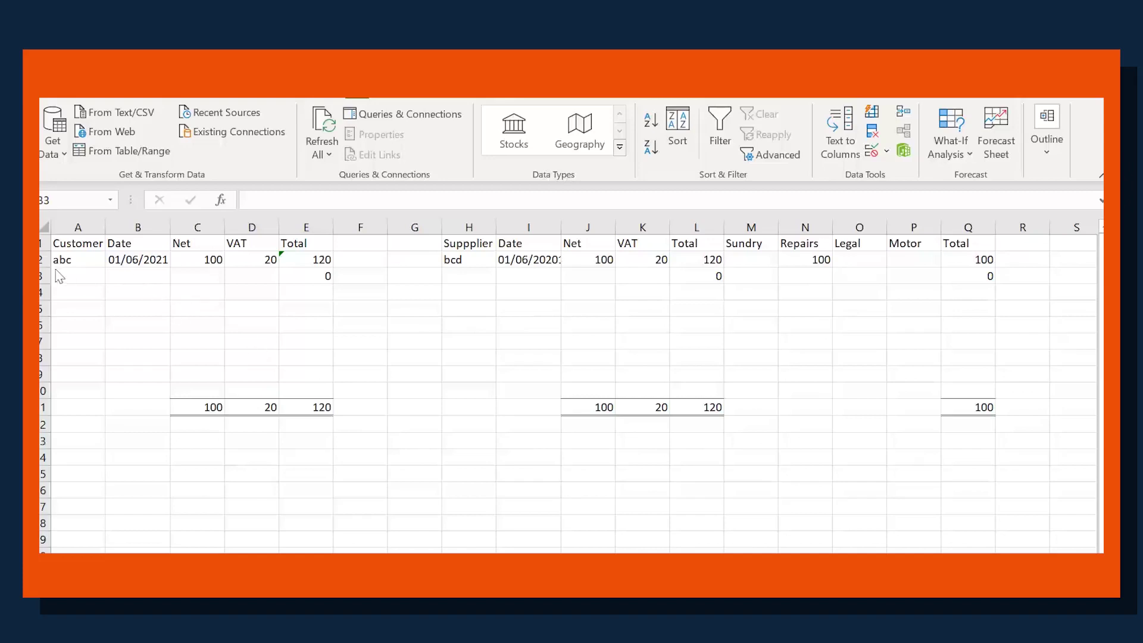
# Enter a second sale in row 3 with net 100 and VAT 20
pyautogui.click(116, 279)
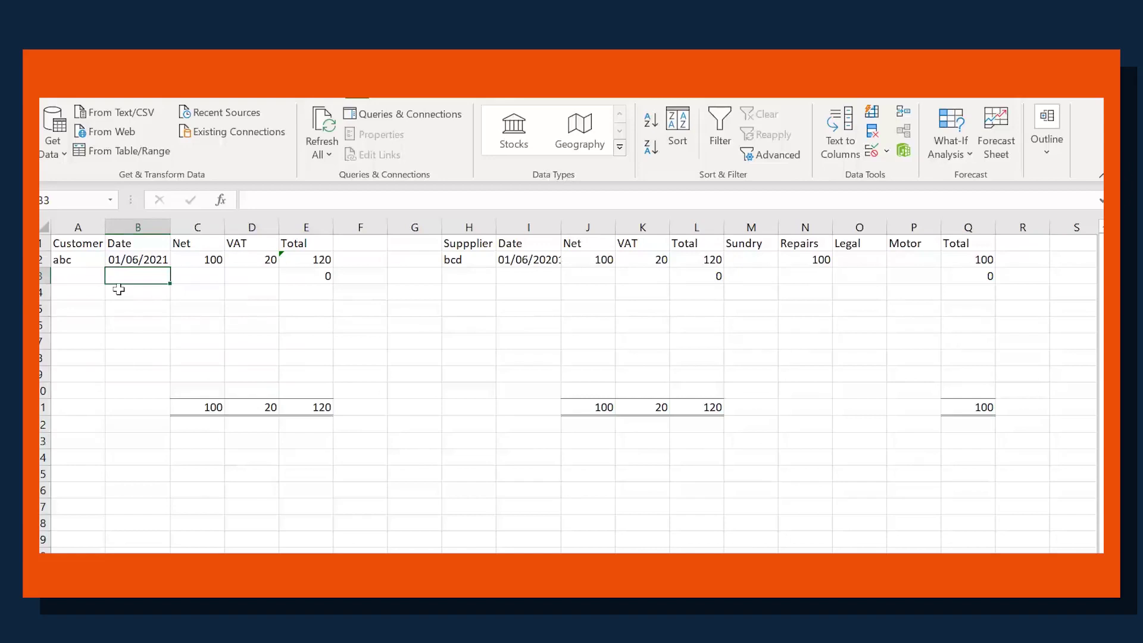
pyautogui.write('02/06/021')
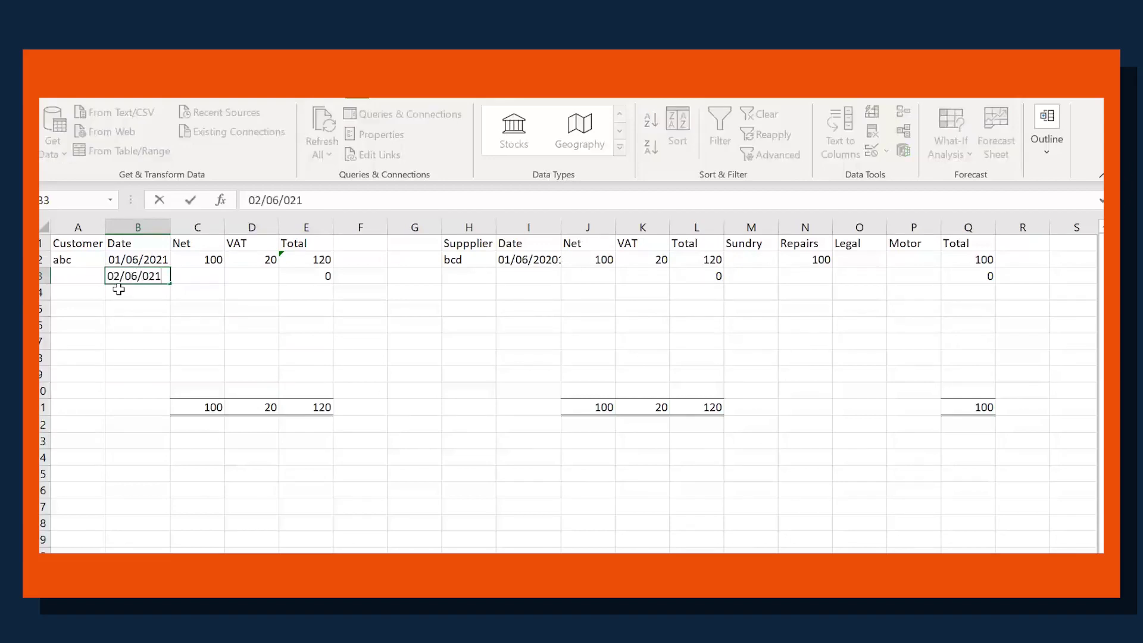
pyautogui.press('Tab')
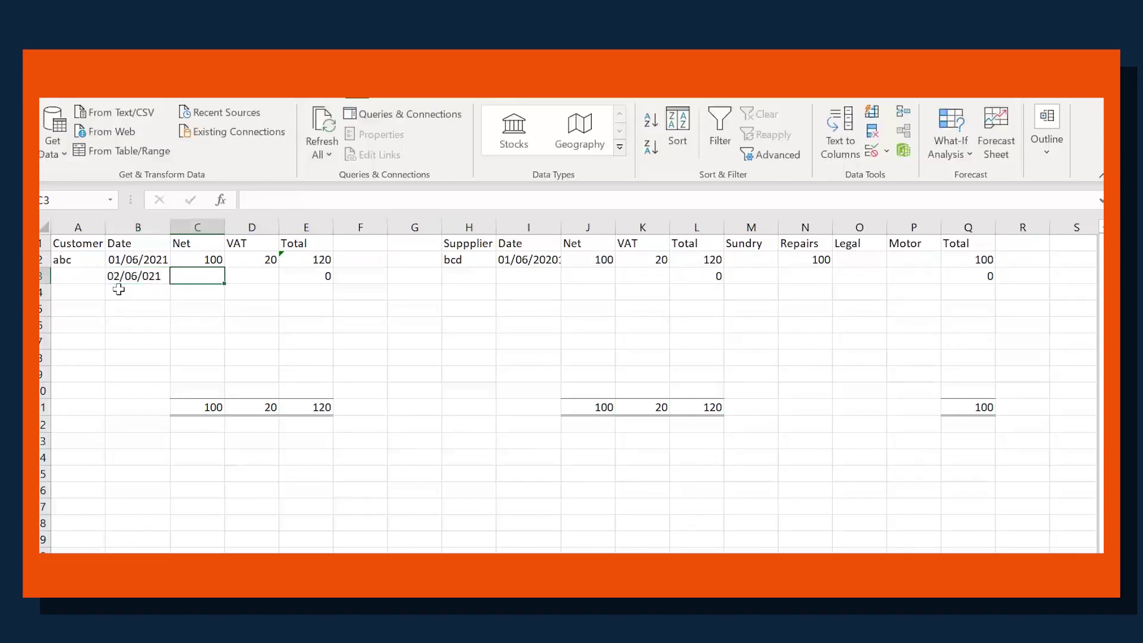
pyautogui.write('100')
pyautogui.press('Tab')
pyautogui.write('20')
pyautogui.press('Tab')
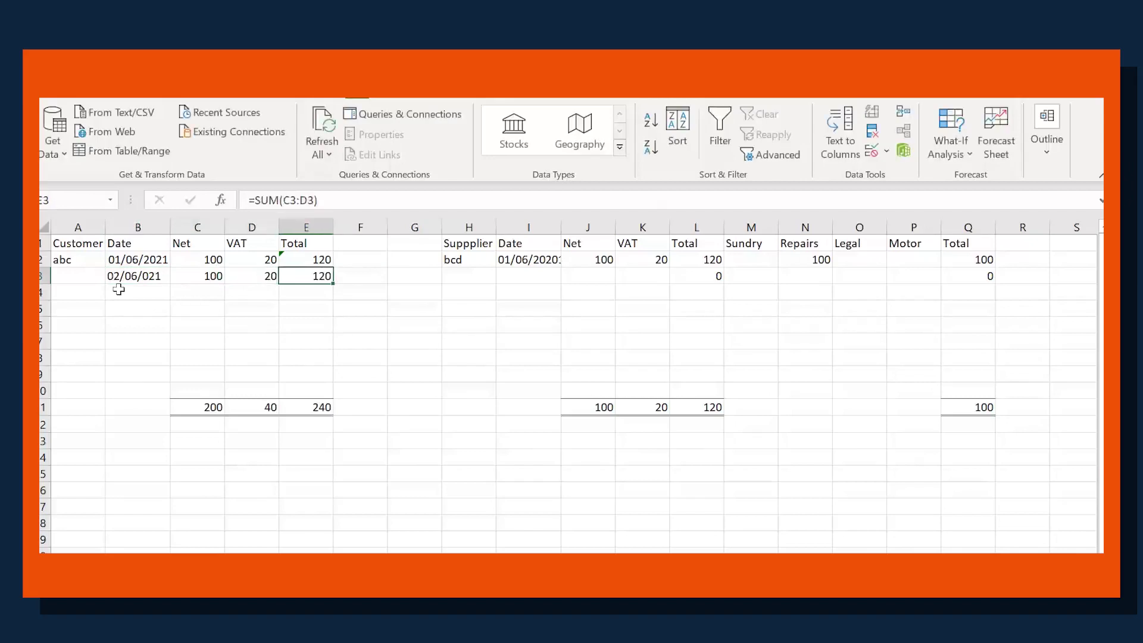
# Add a bcd purchase dated 01/06/2020, net 100, VAT 20, with 100 under Sundry
pyautogui.press('Tab')
pyautogui.press('Tab')
pyautogui.press('Tab')
pyautogui.write('bcd')
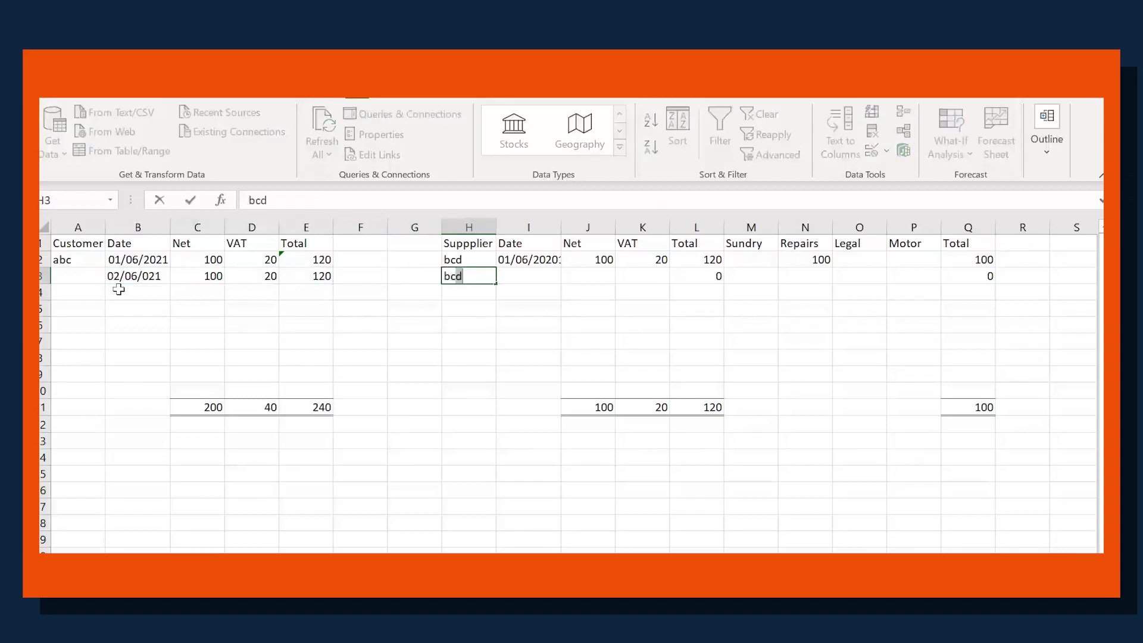
pyautogui.press('Tab')
pyautogui.write('01/06/02020')
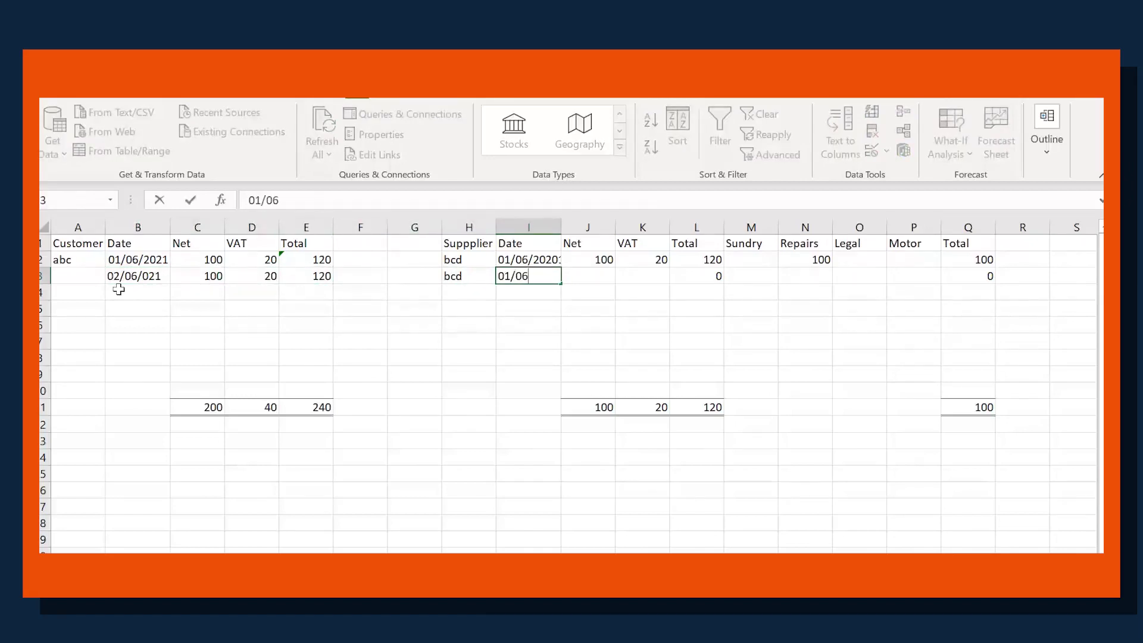
pyautogui.press('BackSpace')
pyautogui.press('BackSpace')
pyautogui.press('BackSpace')
pyautogui.press('BackSpace')
pyautogui.press('BackSpace')
pyautogui.write('2020')
pyautogui.press('Tab')
pyautogui.write('100')
pyautogui.press('Tab')
pyautogui.write('20')
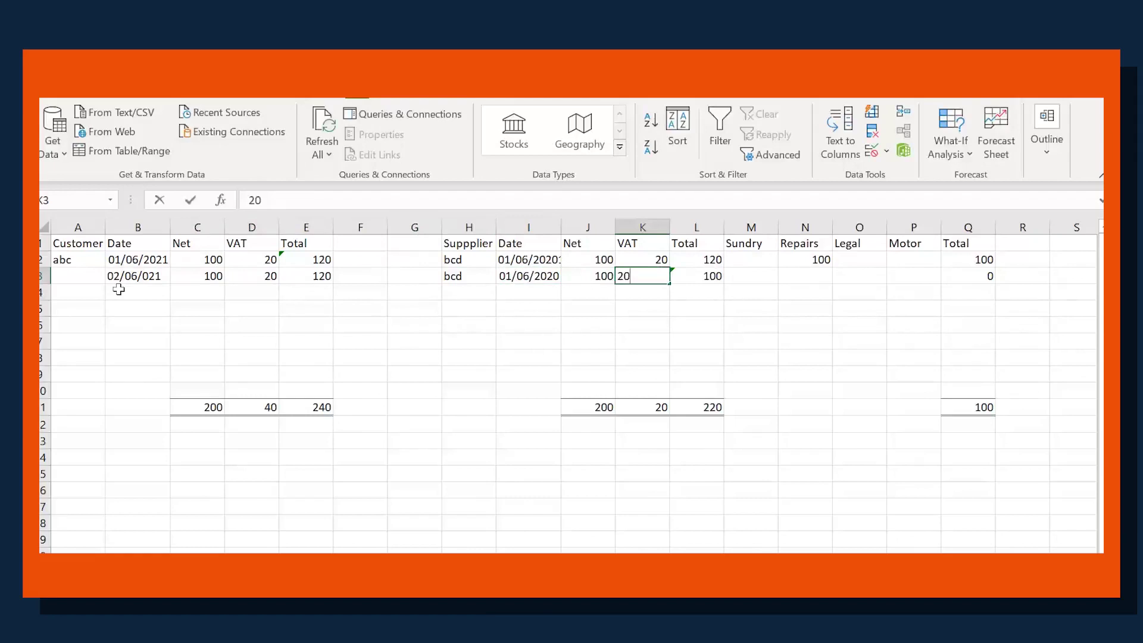
pyautogui.press('Tab')
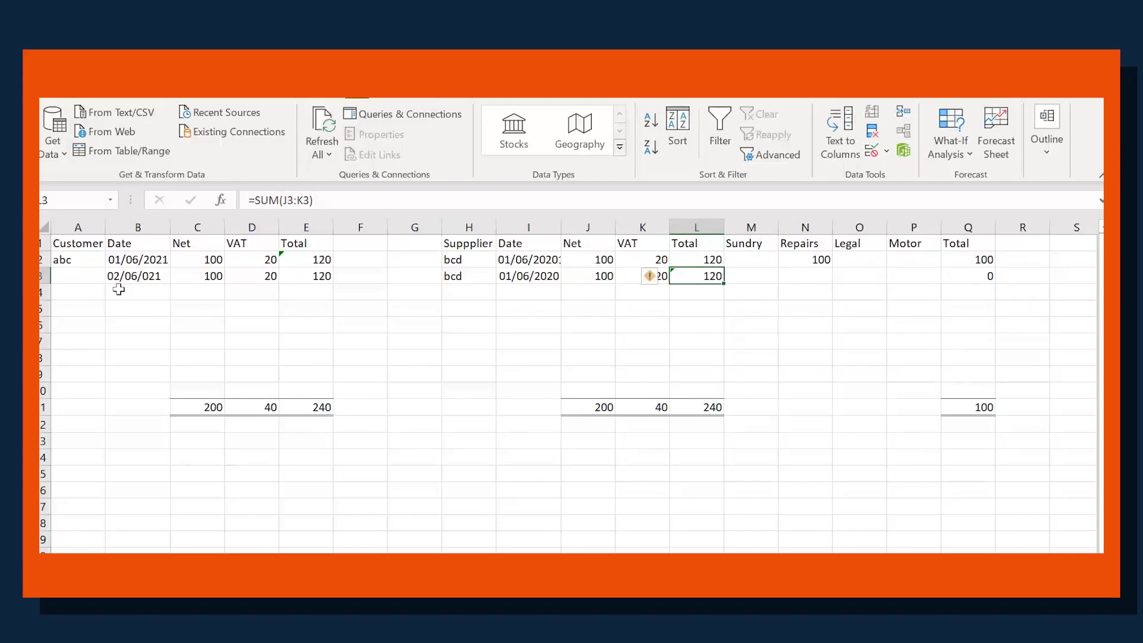
pyautogui.press('Tab')
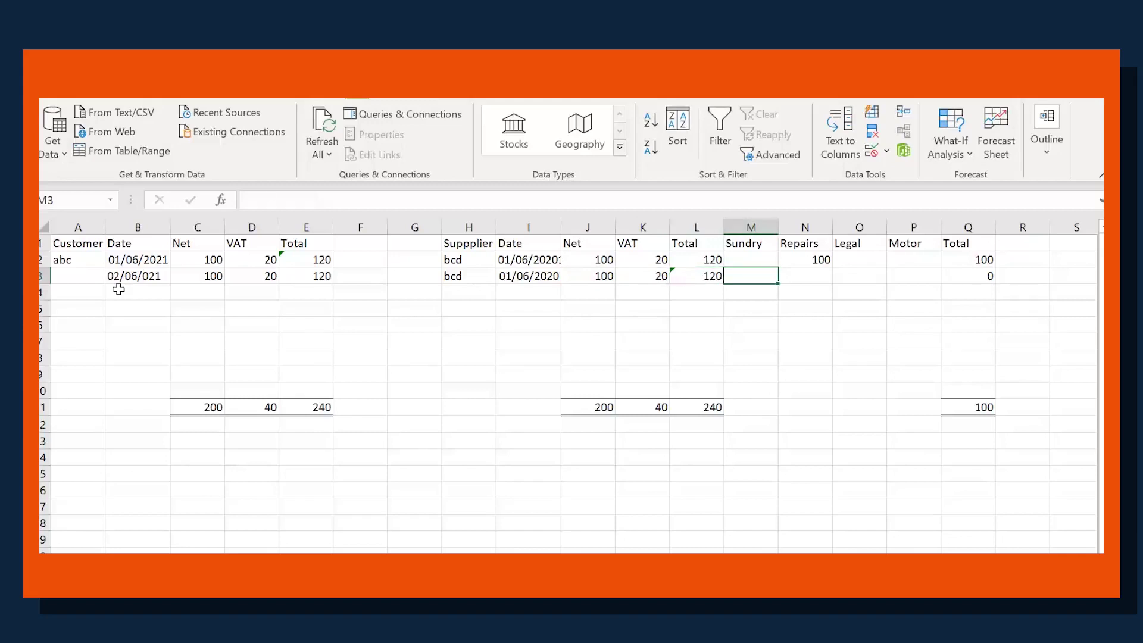
pyautogui.write('100')
pyautogui.press('Tab')
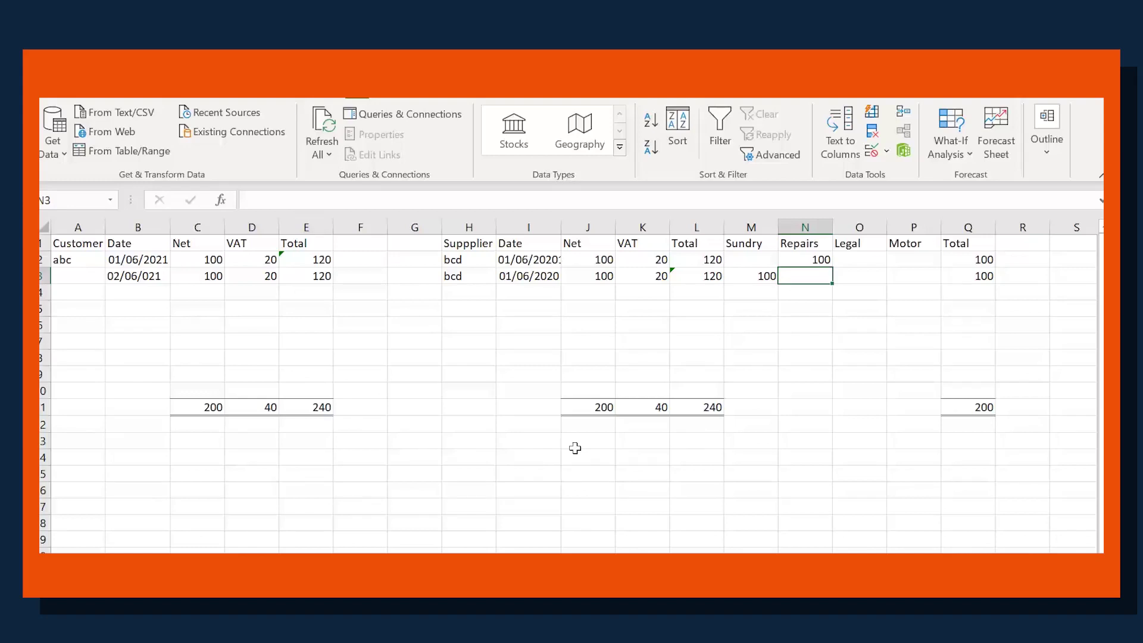
# Bring the 'Dext - Google Chrome' window forward to show the Costs inbox
pyautogui.click(714, 551)
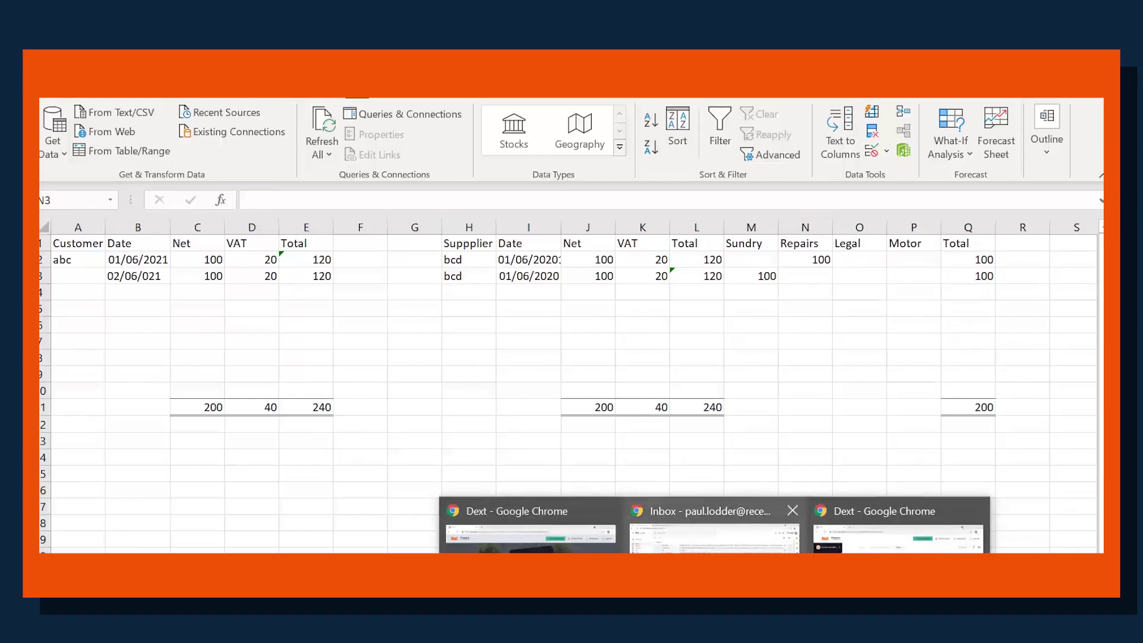
pyautogui.click(840, 514)
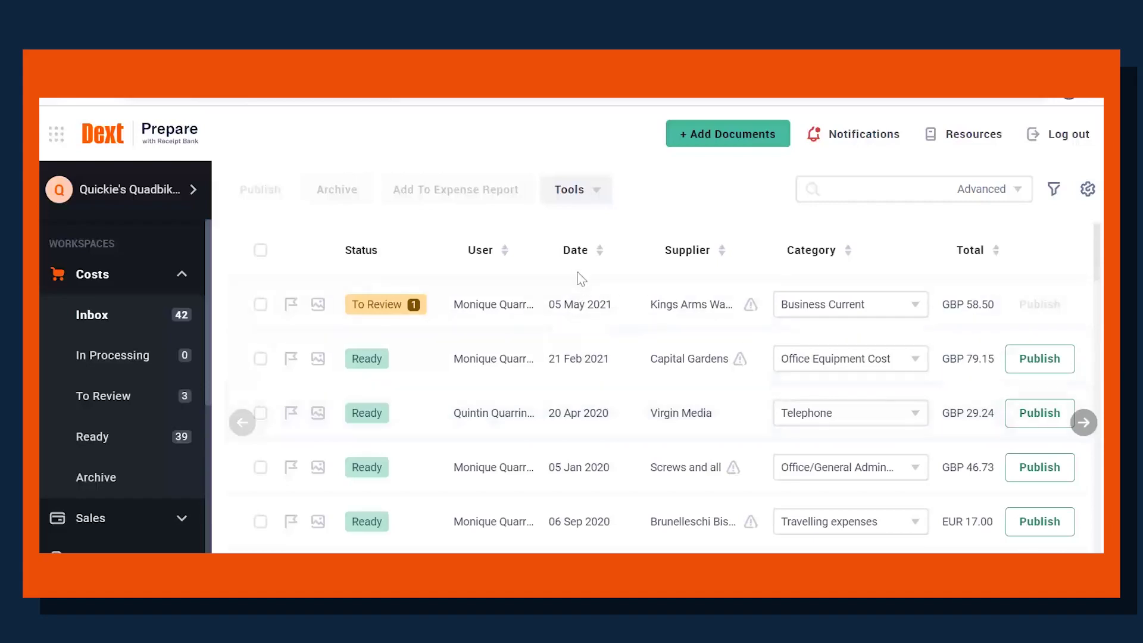
# Sort the costs by date and tick the items from 04 Jun to 04 Aug 2020
pyautogui.click(576, 250)
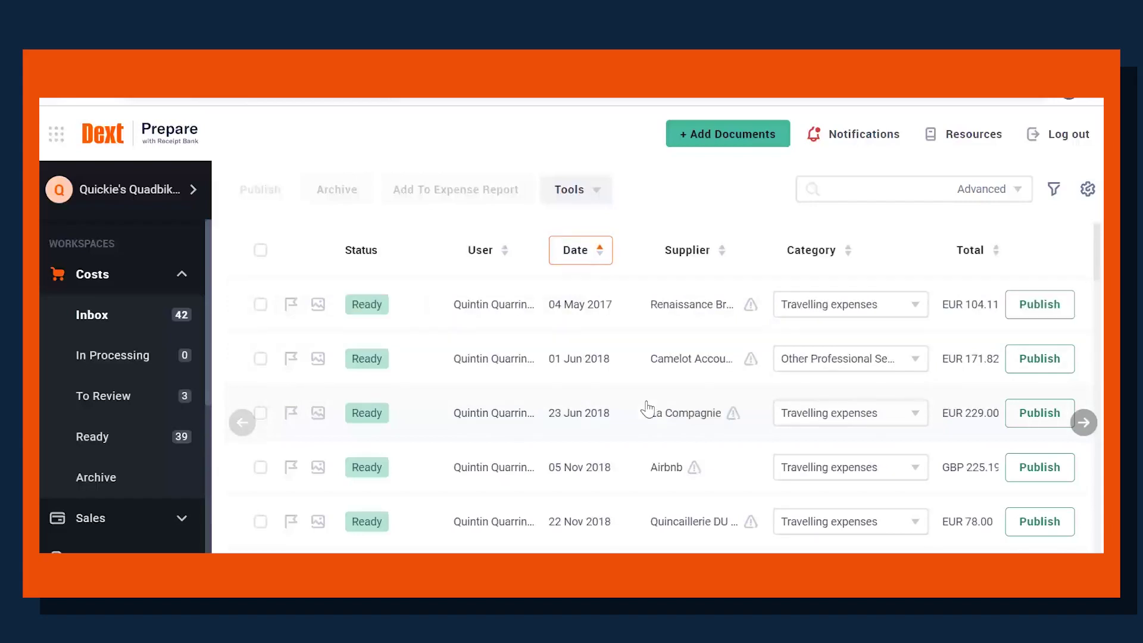
pyautogui.scroll(-15, 372, 388)
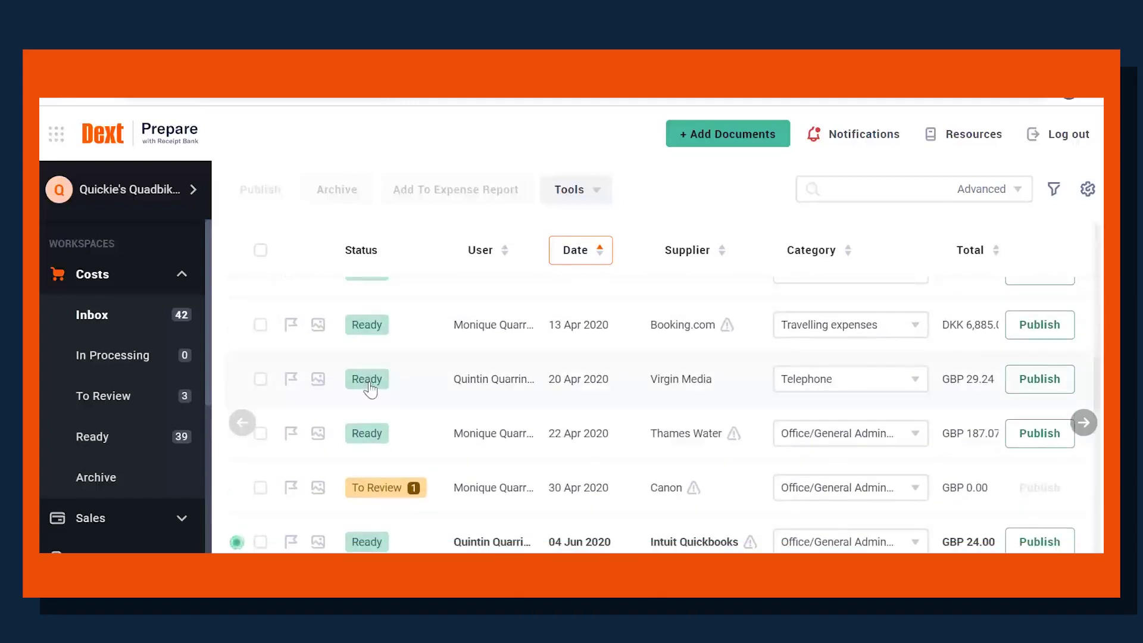
pyautogui.scroll(-2, 370, 390)
pyautogui.click(260, 456)
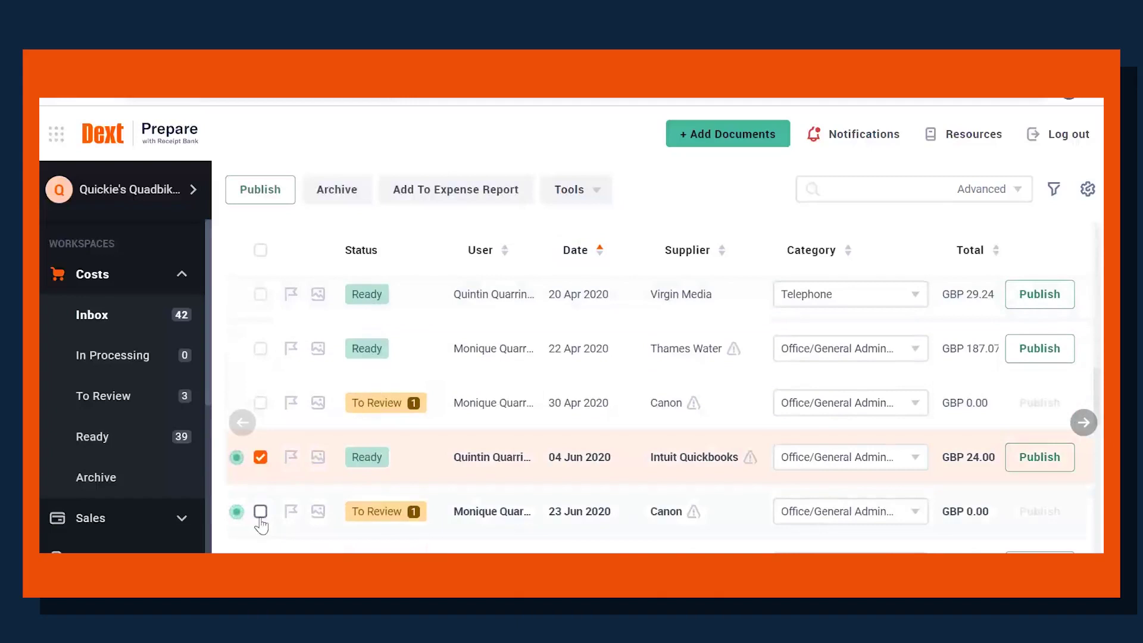
pyautogui.click(260, 512)
pyautogui.scroll(-4, 327, 480)
pyautogui.click(260, 395)
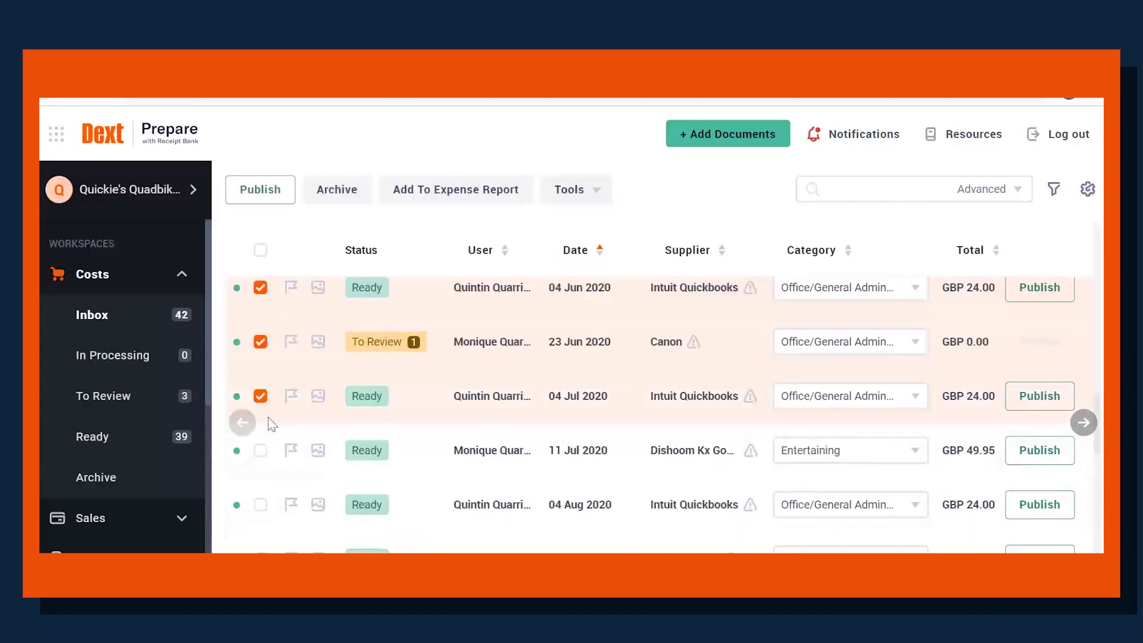
pyautogui.click(260, 450)
pyautogui.click(260, 504)
# Tick the remaining items from 23 Aug Bone Daddies through Pibbleton Supplies
pyautogui.scroll(-1, 376, 480)
pyautogui.scroll(-3, 376, 480)
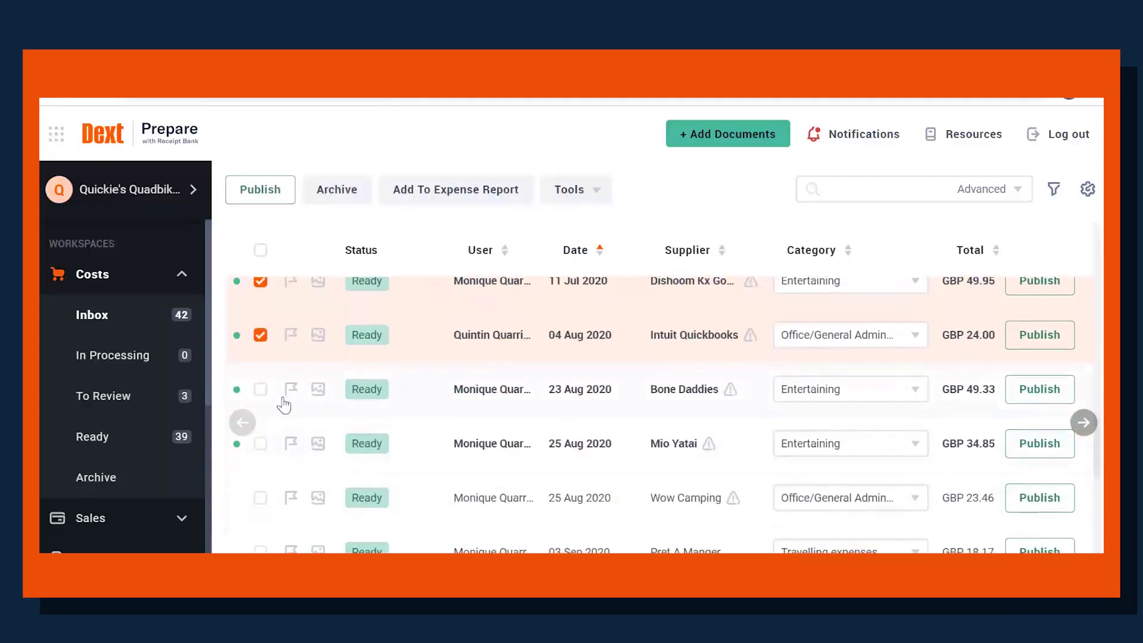
pyautogui.click(261, 390)
pyautogui.click(260, 444)
pyautogui.click(260, 498)
pyautogui.scroll(-2, 337, 477)
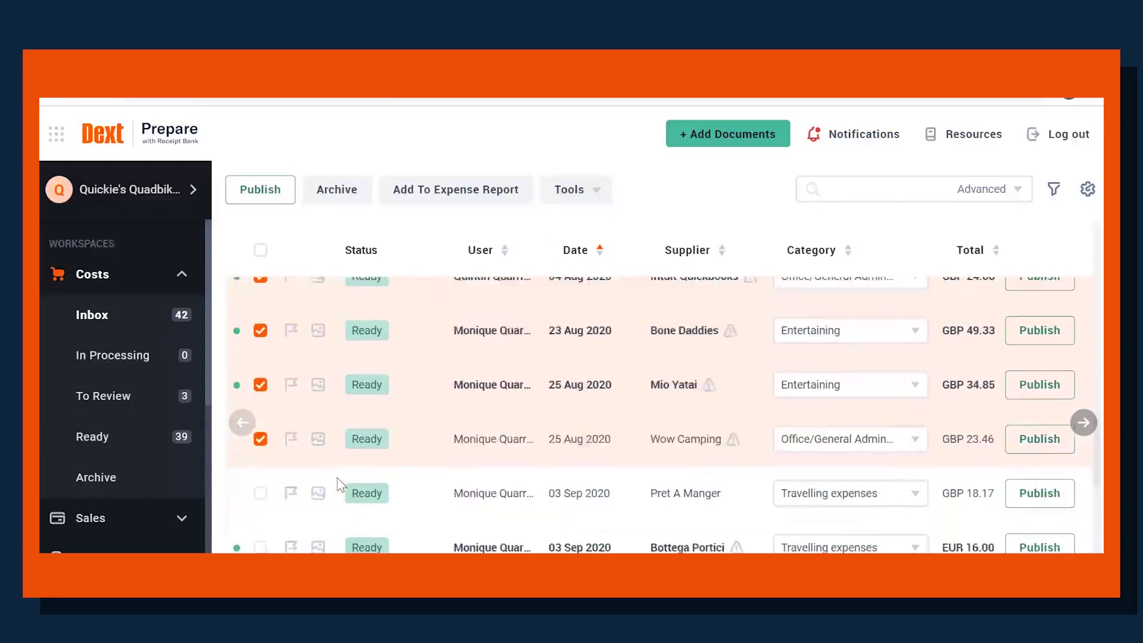
pyautogui.click(260, 467)
pyautogui.click(260, 522)
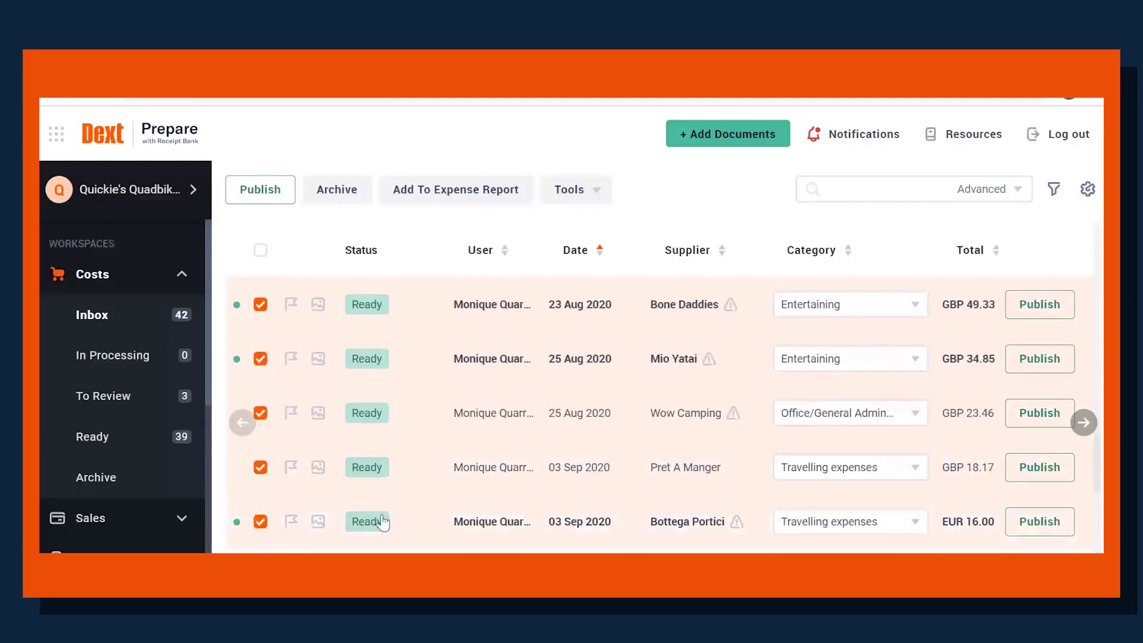
pyautogui.scroll(-3, 262, 512)
pyautogui.click(261, 406)
pyautogui.click(260, 467)
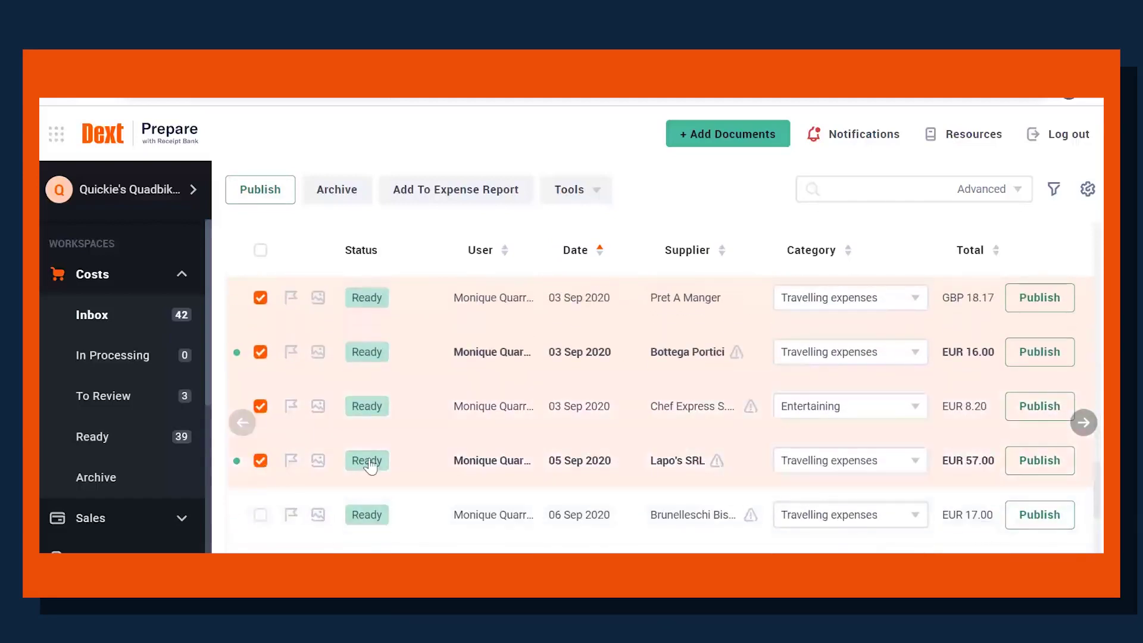
pyautogui.scroll(-2, 279, 461)
pyautogui.click(262, 429)
pyautogui.click(261, 484)
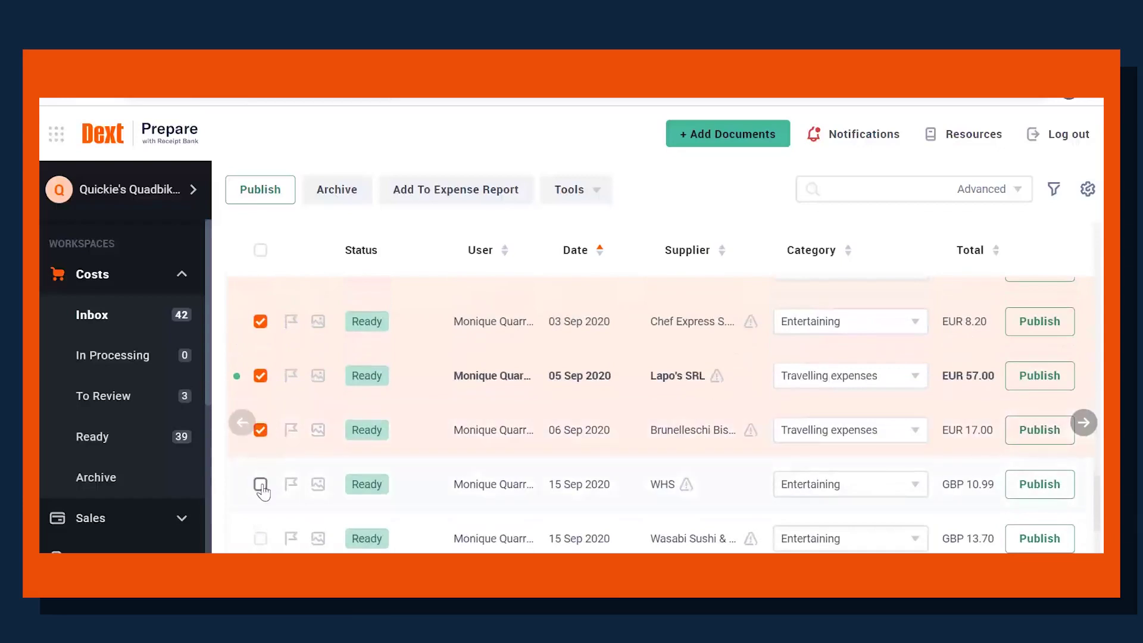
pyautogui.scroll(-2, 351, 487)
pyautogui.click(261, 454)
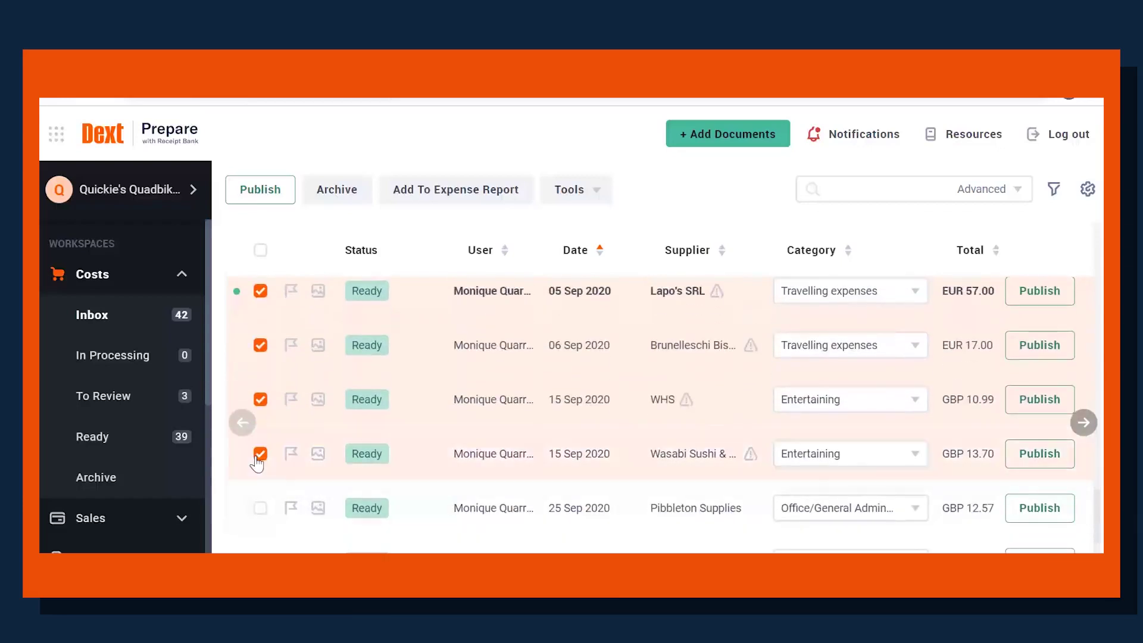
pyautogui.scroll(-2, 265, 450)
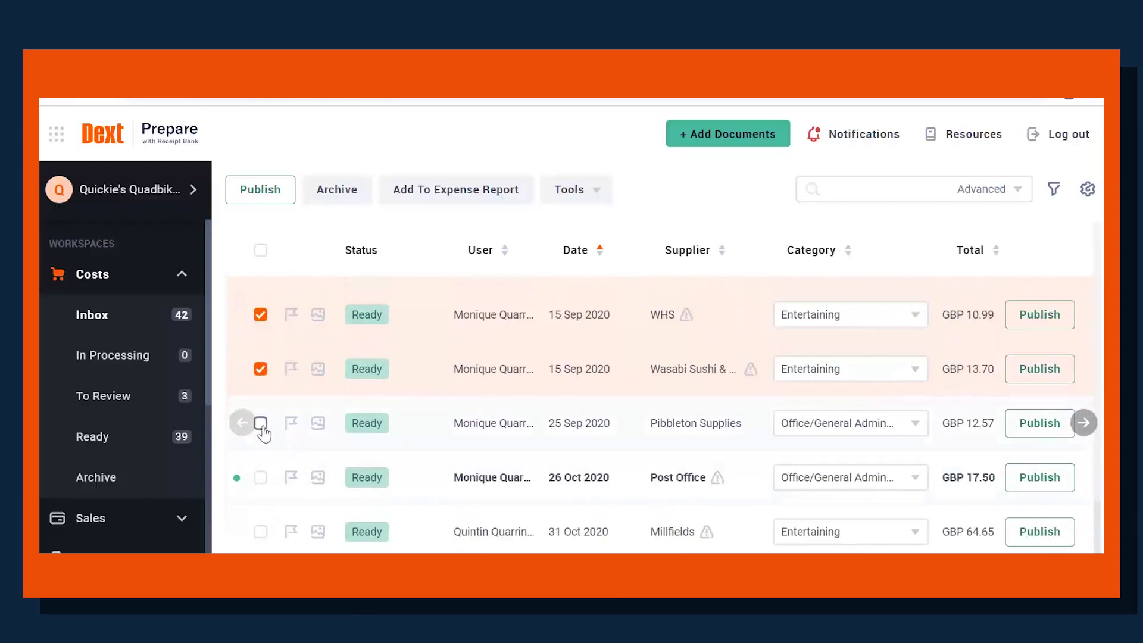
pyautogui.click(260, 422)
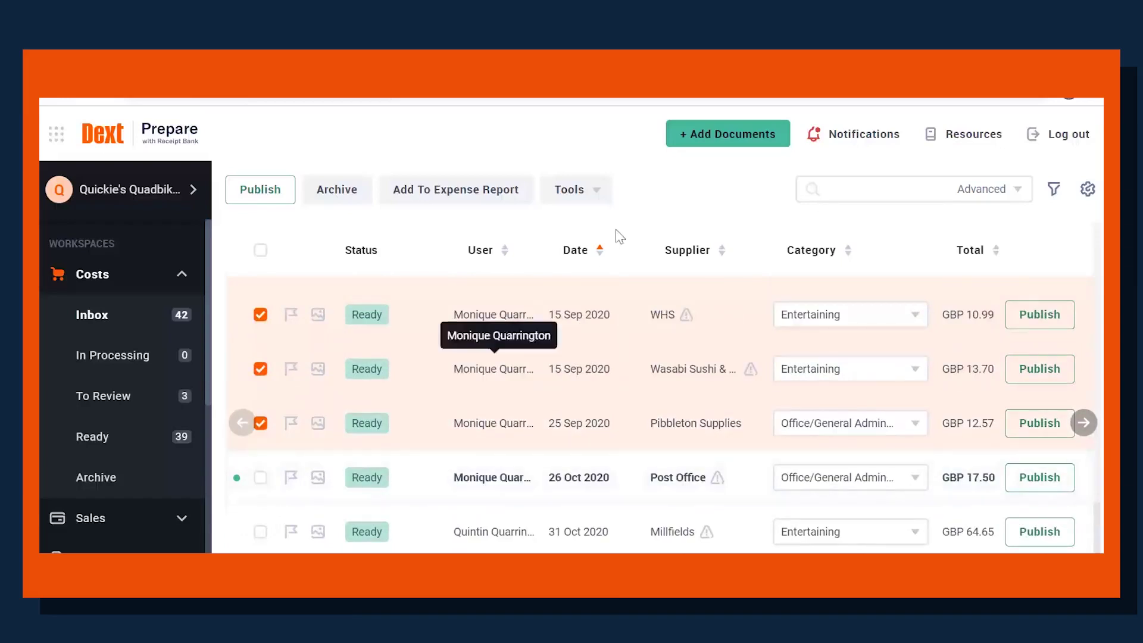
# Export the 16 selected costs as CSV in Dext Prepare Default format, archive unchecked
pyautogui.click(591, 193)
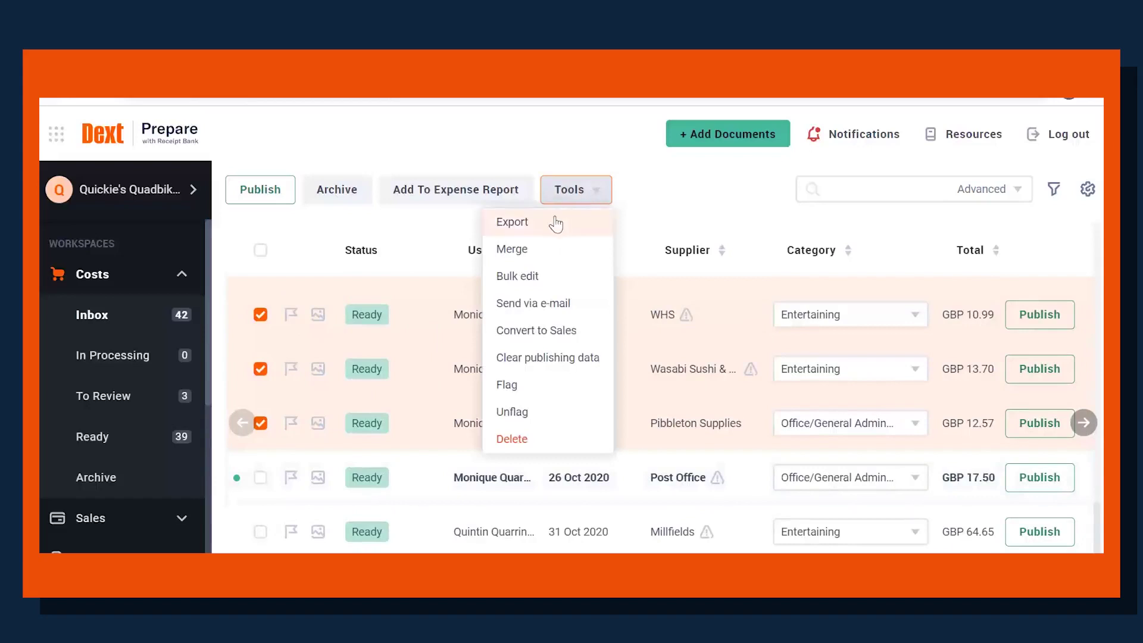
pyautogui.click(513, 222)
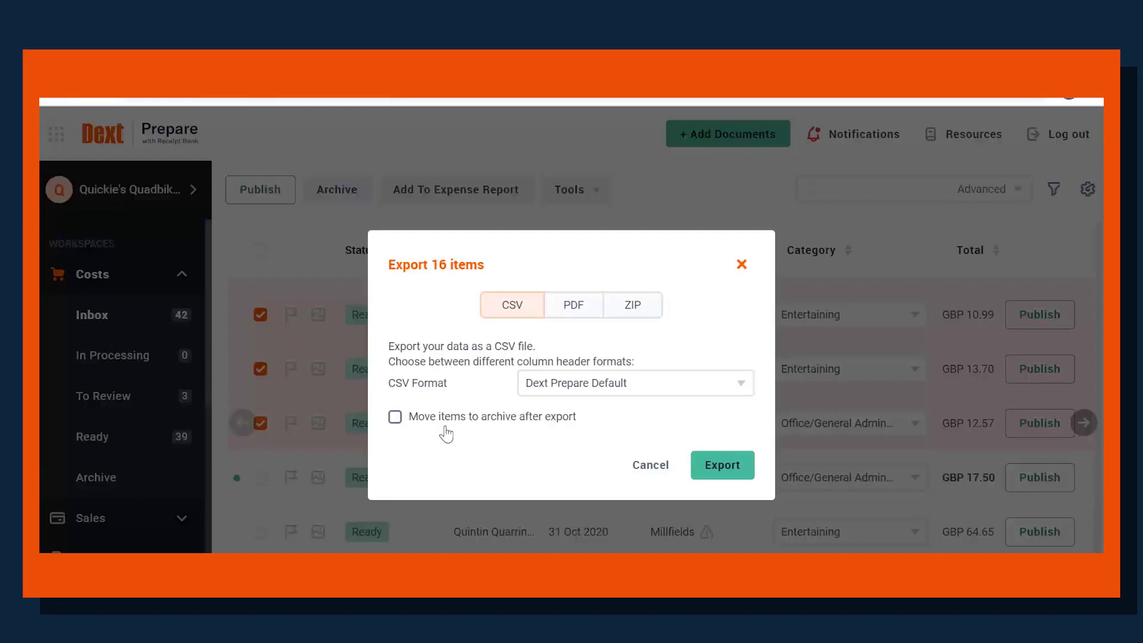
pyautogui.click(722, 467)
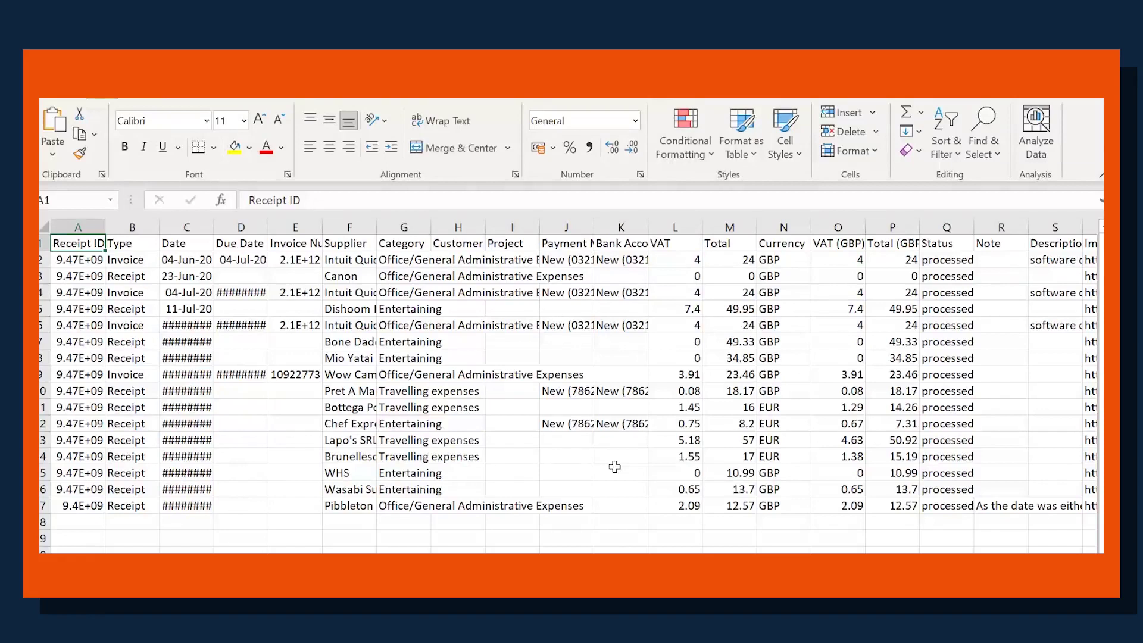
# AutoSum the VAT column in L19 and copy the total across to P19
pyautogui.click(673, 536)
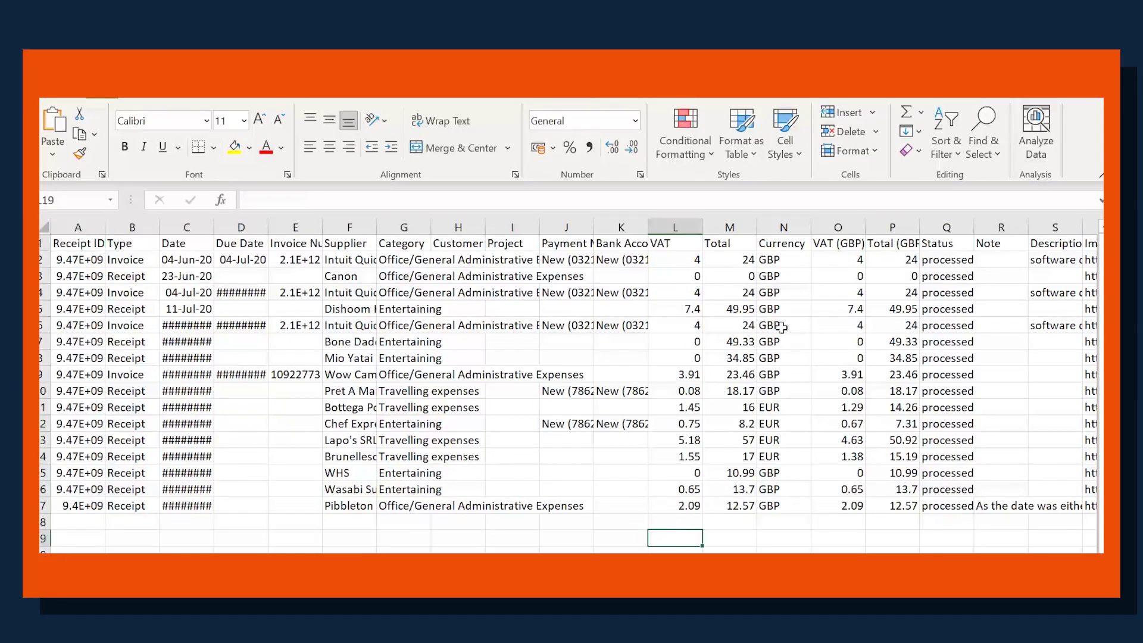
pyautogui.click(908, 117)
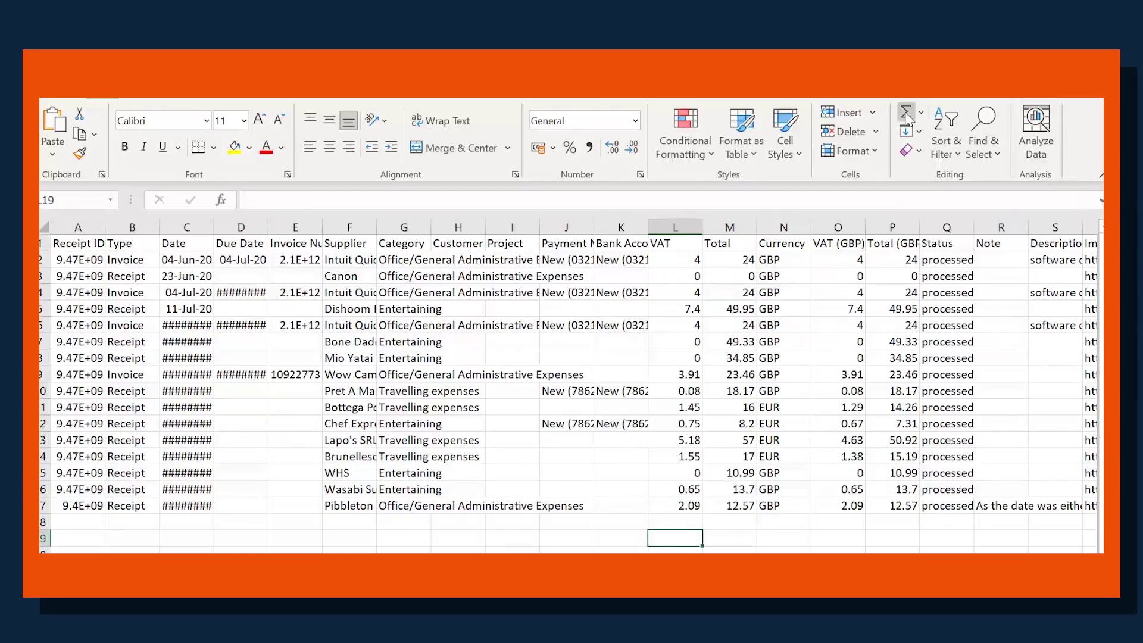
pyautogui.press('Return')
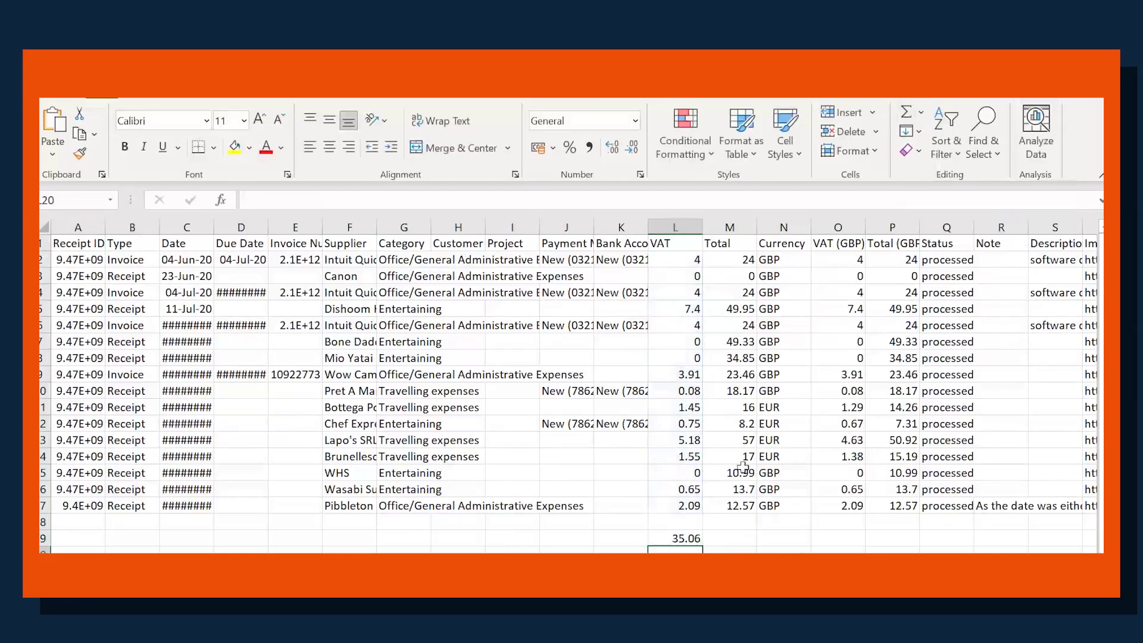
pyautogui.click(696, 538)
pyautogui.moveTo(705, 546); pyautogui.dragTo(914, 545)
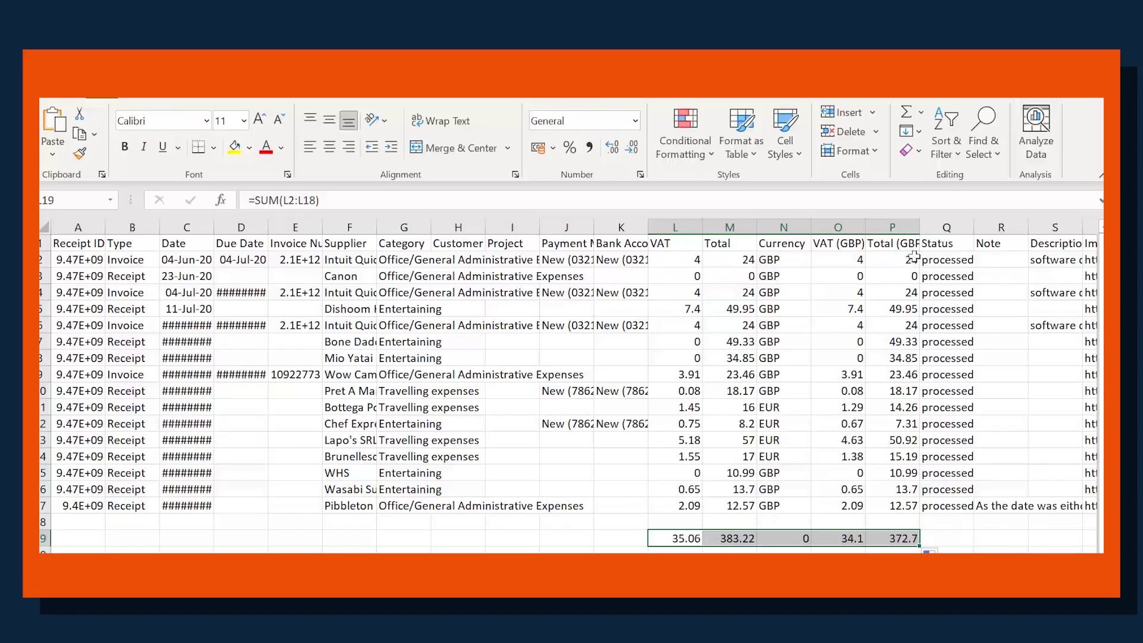
# Change P19 to subtract the L19 VAT total, giving 337.64
pyautogui.click(904, 537)
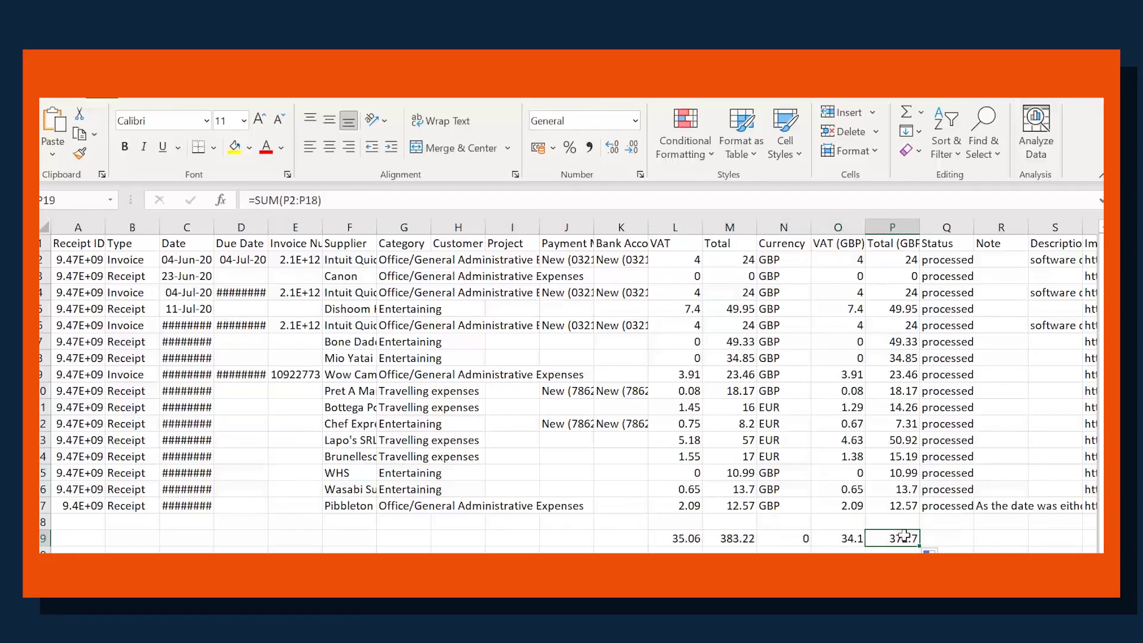
pyautogui.click(360, 204)
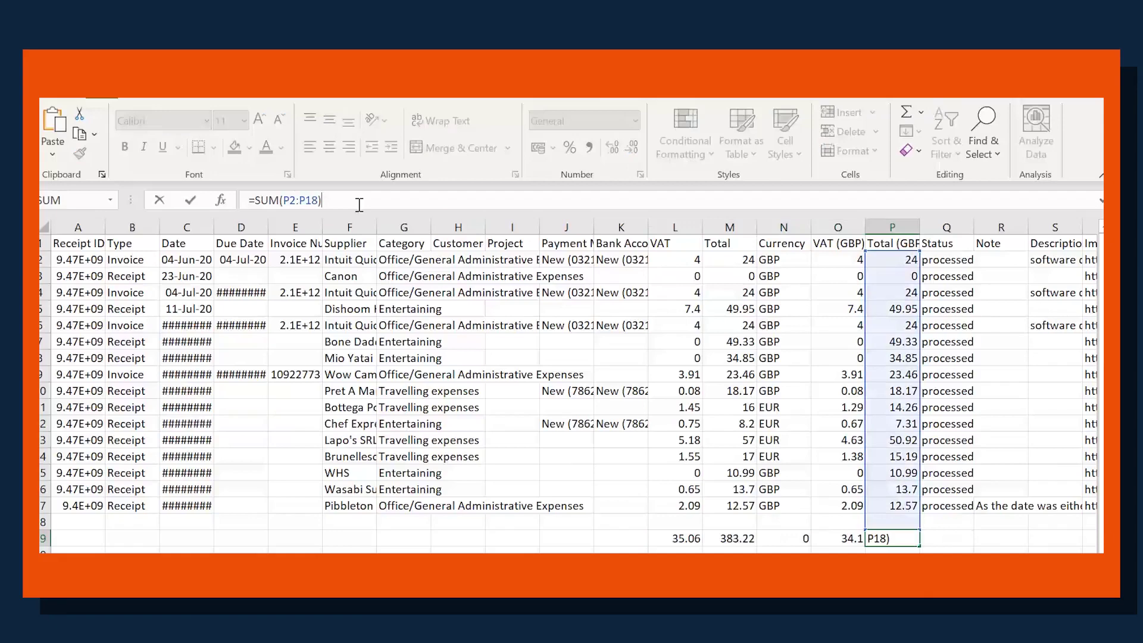
pyautogui.write('-')
pyautogui.click(690, 538)
pyautogui.press('Return')
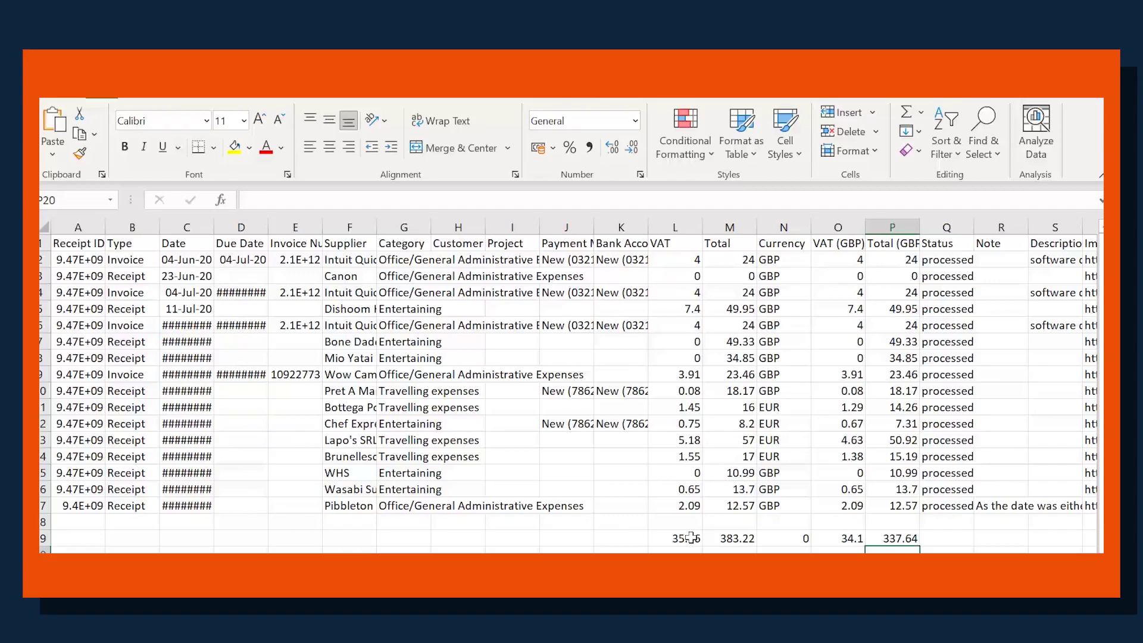
# Move the receipts sheet to the end of VATExample.xlsx
pyautogui.rightClick(226, 549)
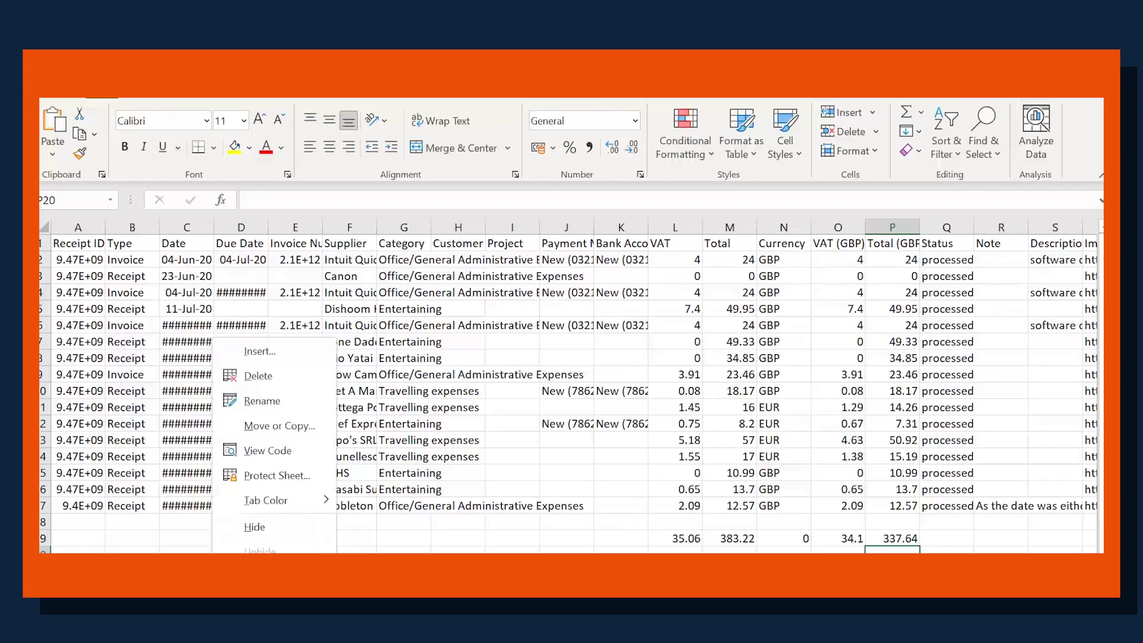
pyautogui.click(277, 426)
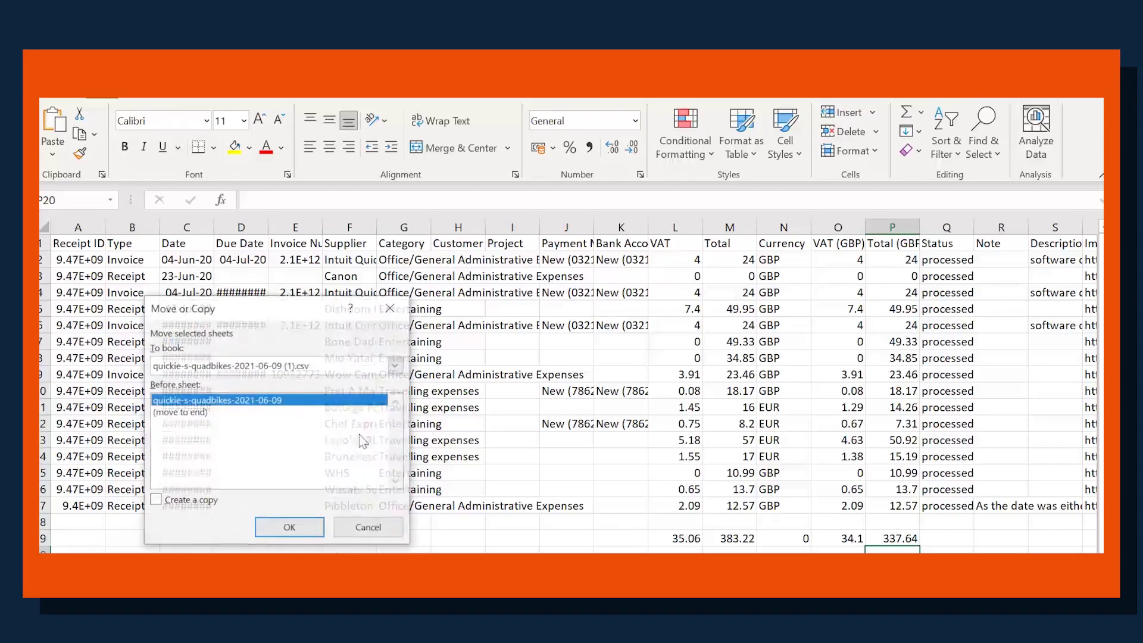
pyautogui.click(221, 367)
pyautogui.click(215, 398)
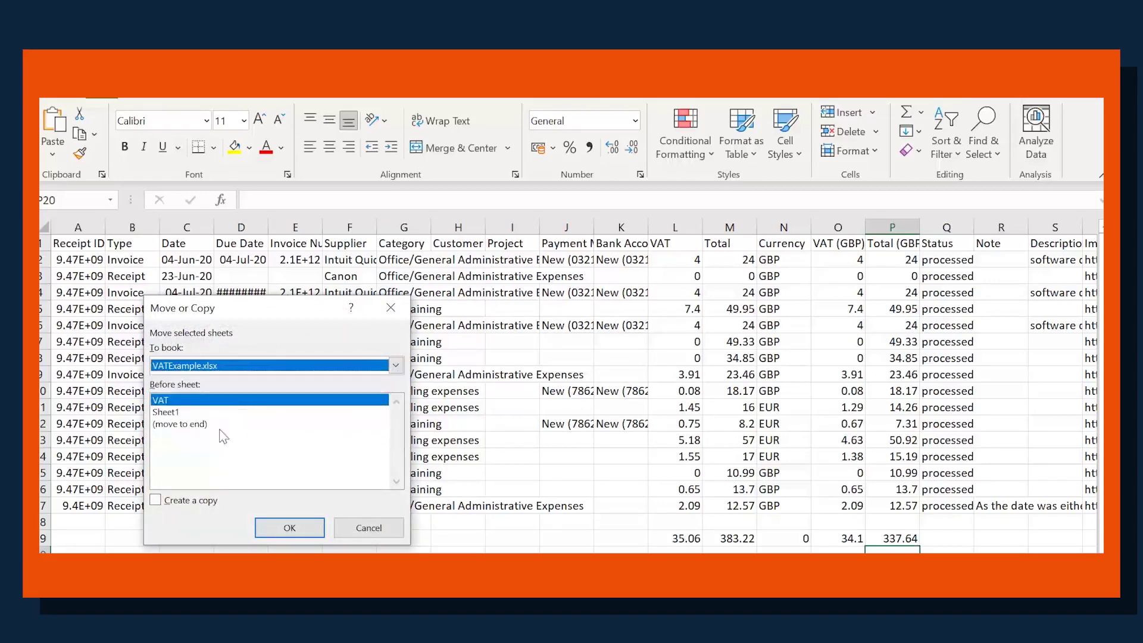
pyautogui.click(188, 425)
pyautogui.click(278, 524)
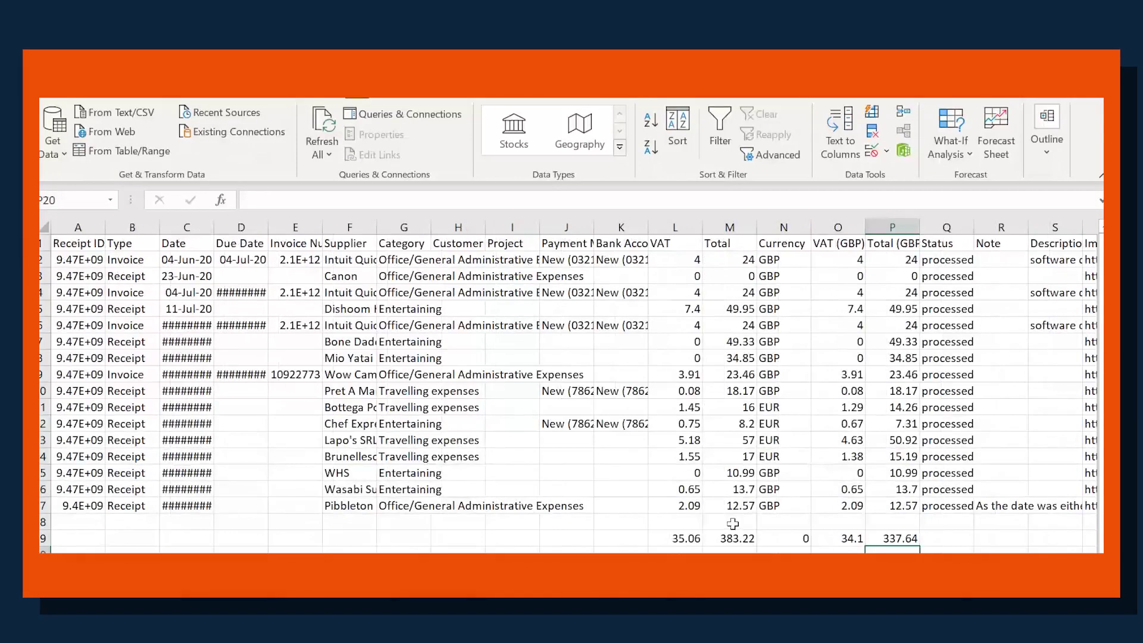
# Link Reclaimed VAT in B8 to the receipts sheet's L19 VAT total
pyautogui.click(114, 566)
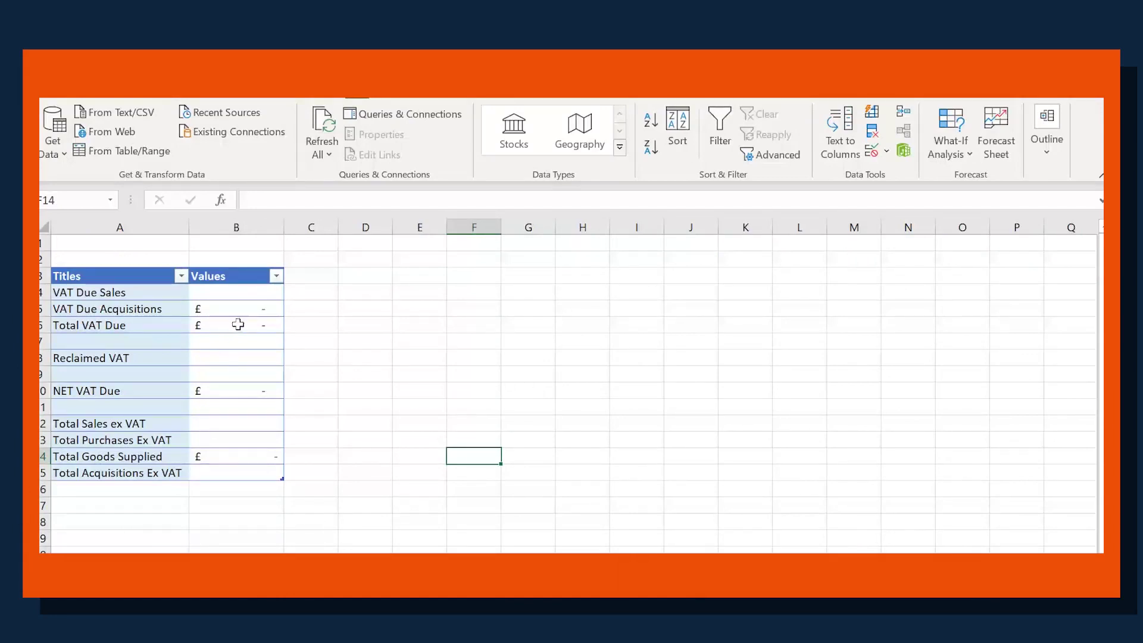
pyautogui.click(245, 357)
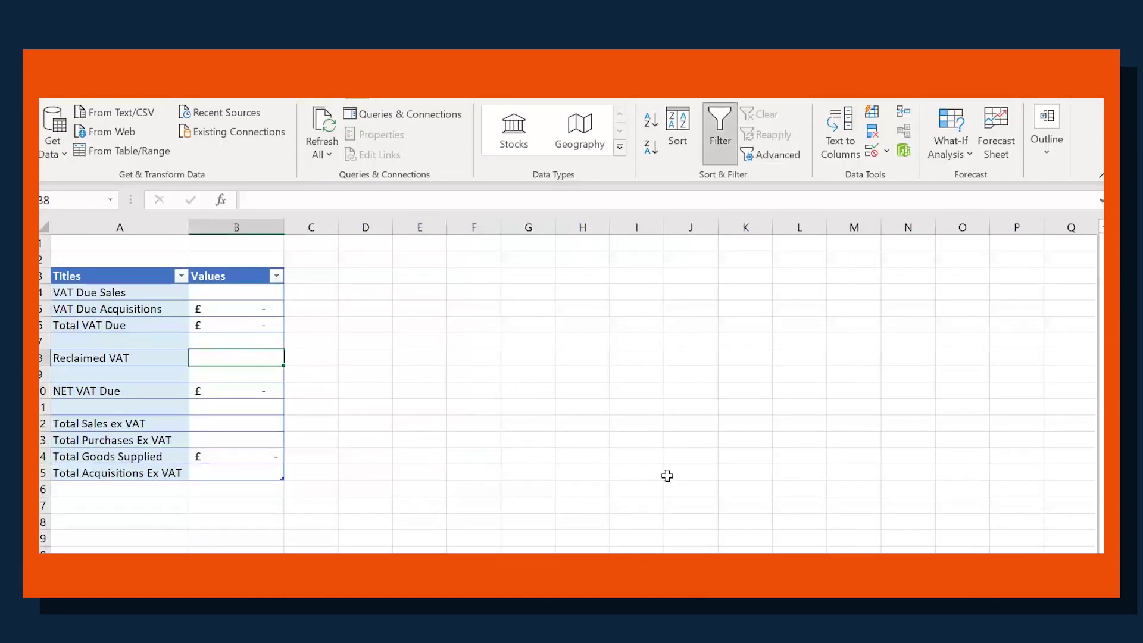
pyautogui.write('=')
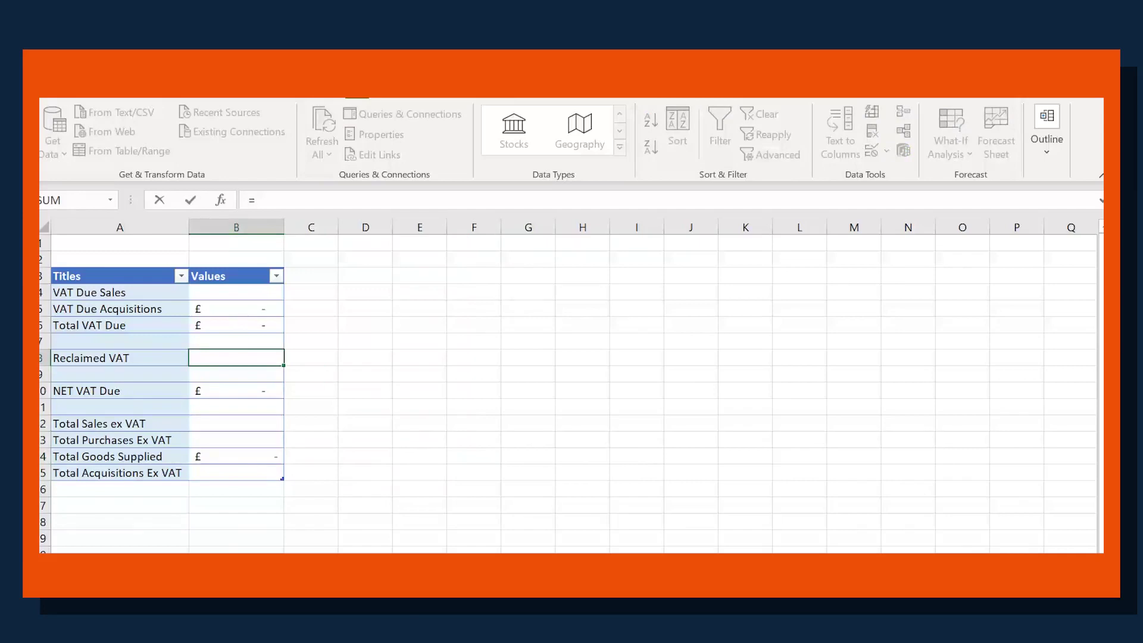
pyautogui.hotkey('ctrl', 'pagedown')
pyautogui.click(690, 540)
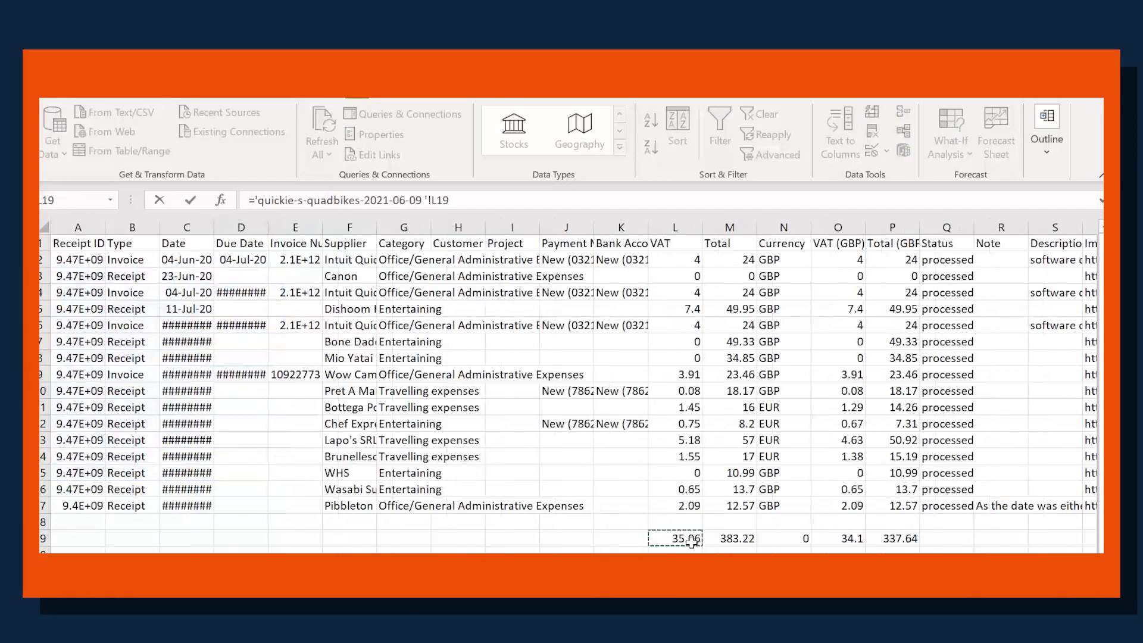
pyautogui.press('Return')
# Link Total Purchases Ex VAT to the receipts sheet's P19 net total of 337.64
pyautogui.press('Down')
pyautogui.press('Down')
pyautogui.press('Down')
pyautogui.press('Down')
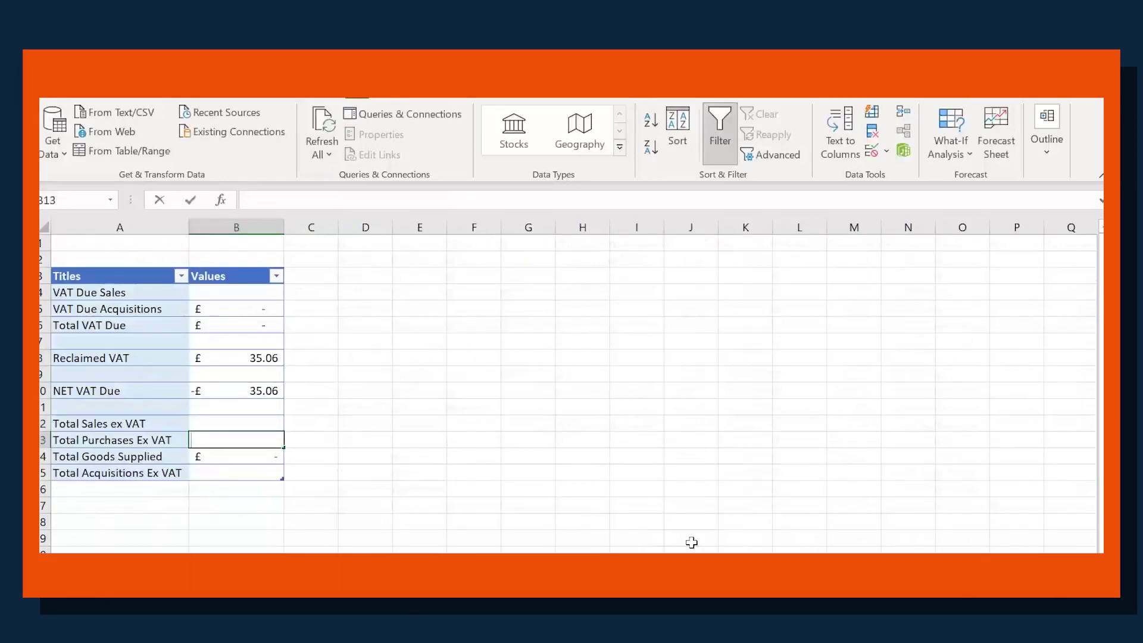
pyautogui.write('=')
pyautogui.hotkey('ctrl', 'pagedown')
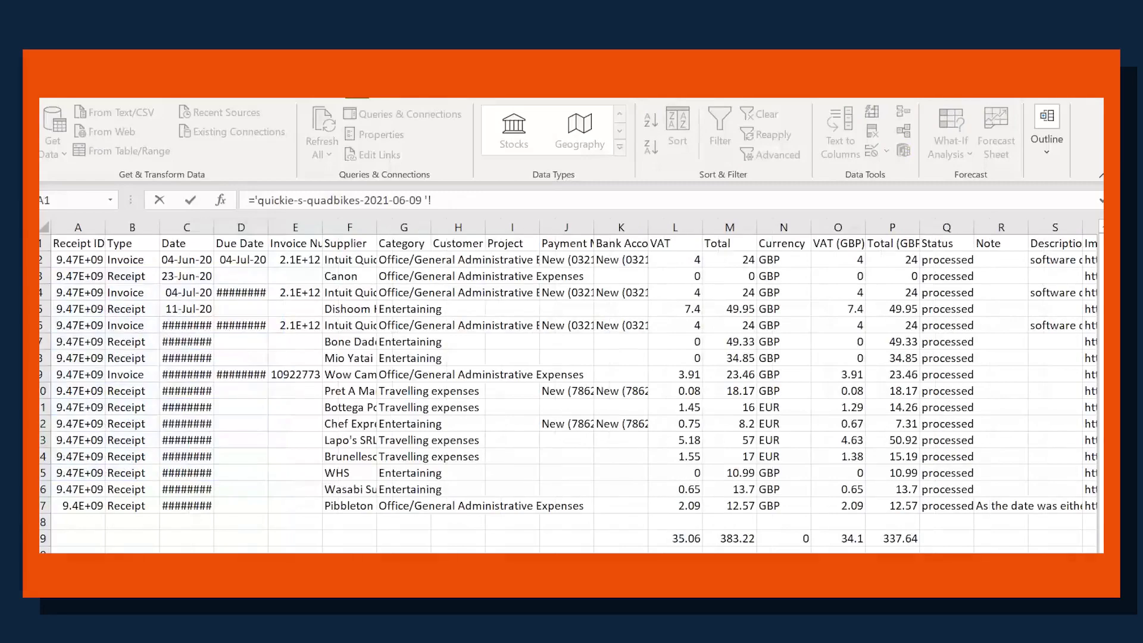
pyautogui.click(899, 537)
pyautogui.press('Return')
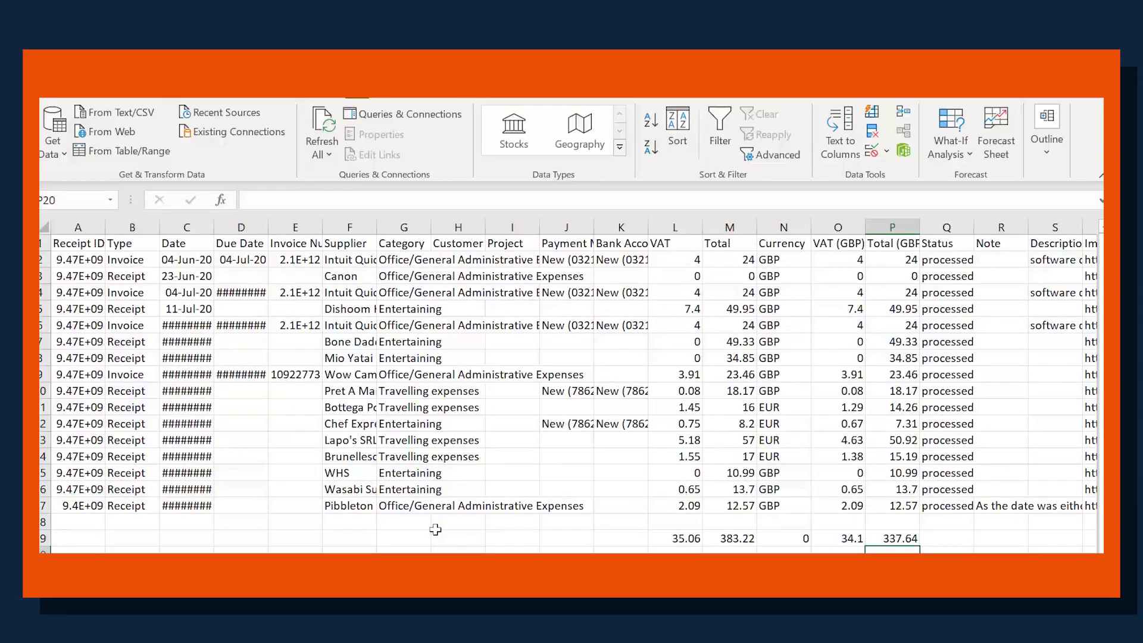
# Turn on filters for the receipts header row and sort Category A to Z
pyautogui.click(42, 243)
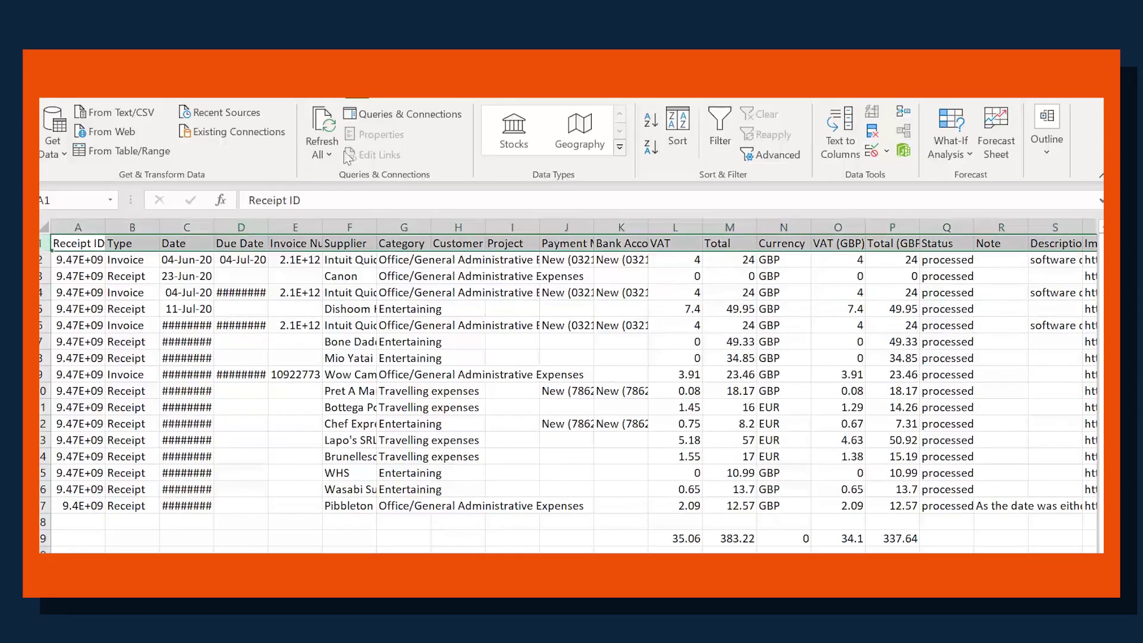
pyautogui.click(720, 134)
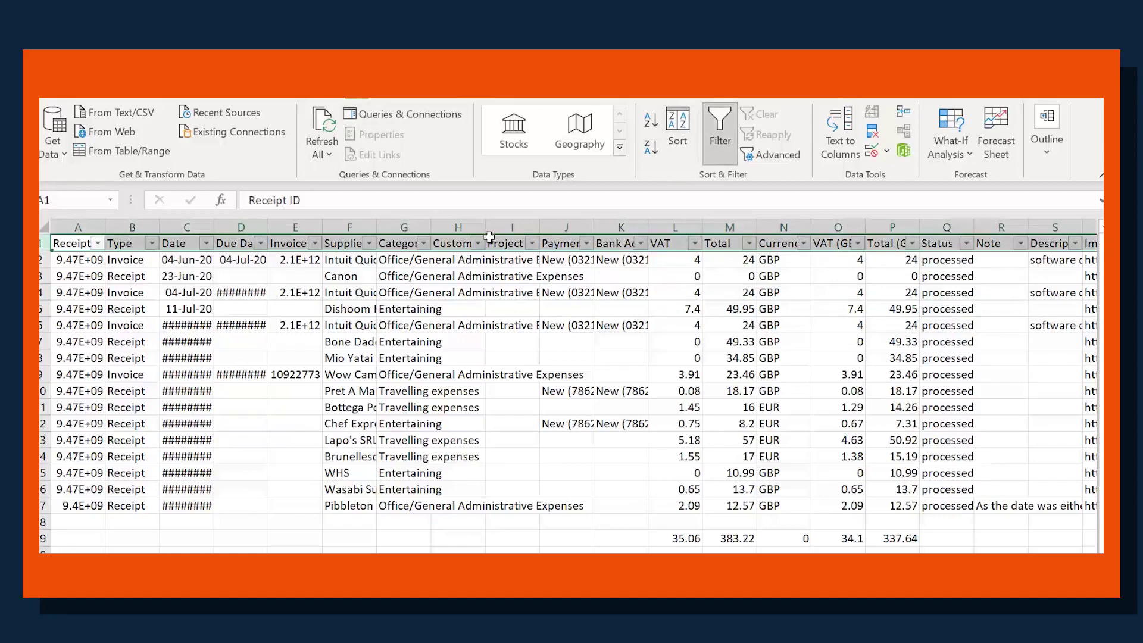
pyautogui.click(444, 243)
pyautogui.click(423, 243)
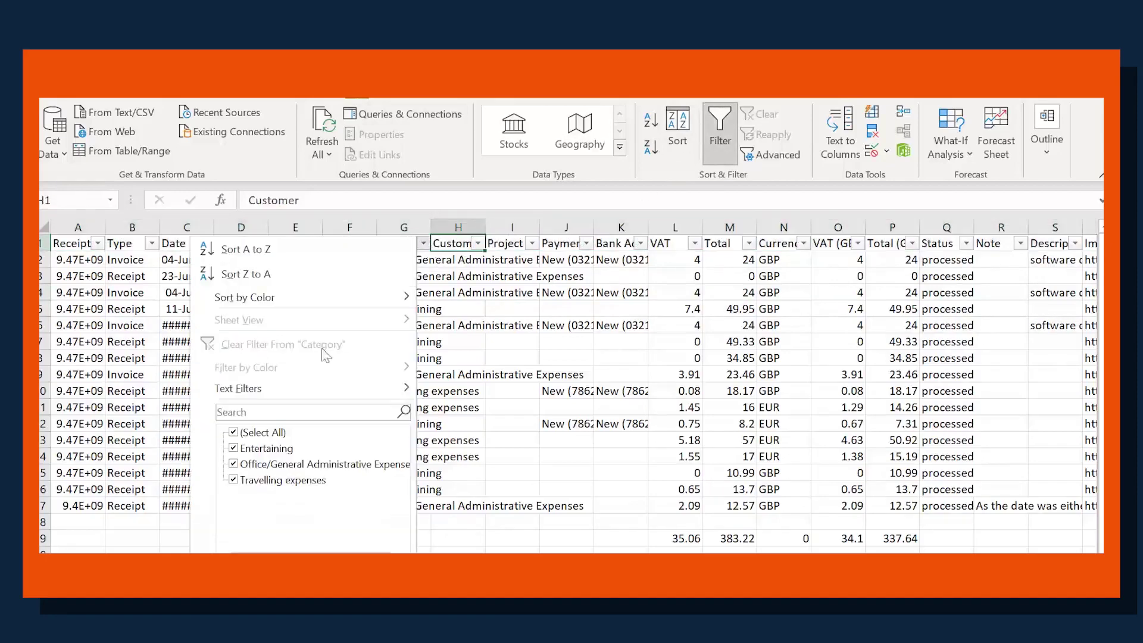
pyautogui.click(246, 249)
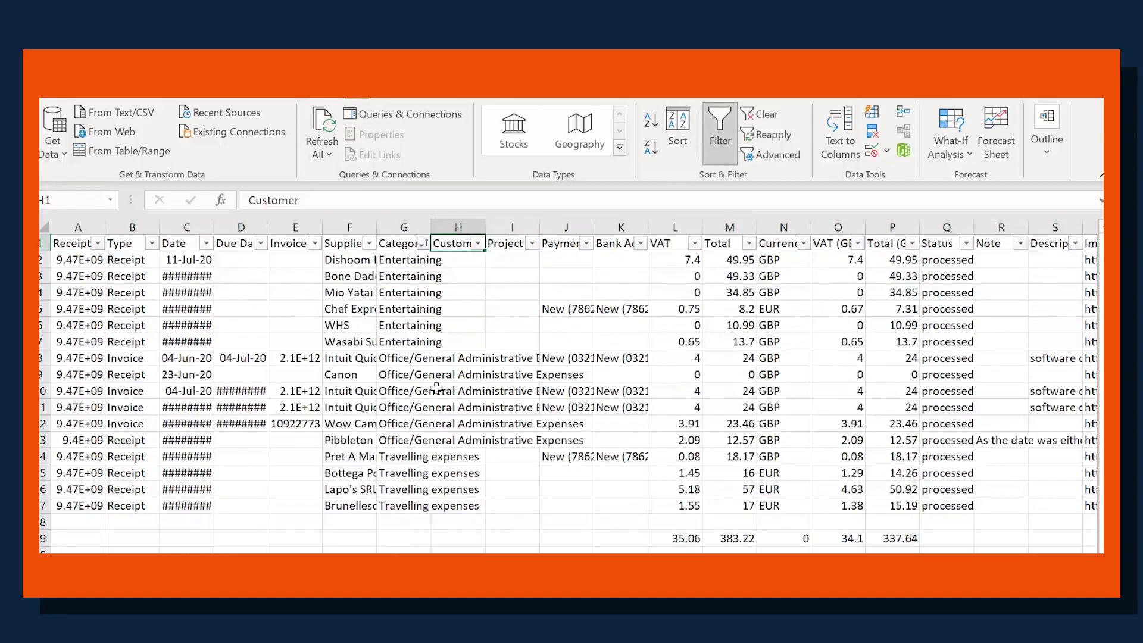